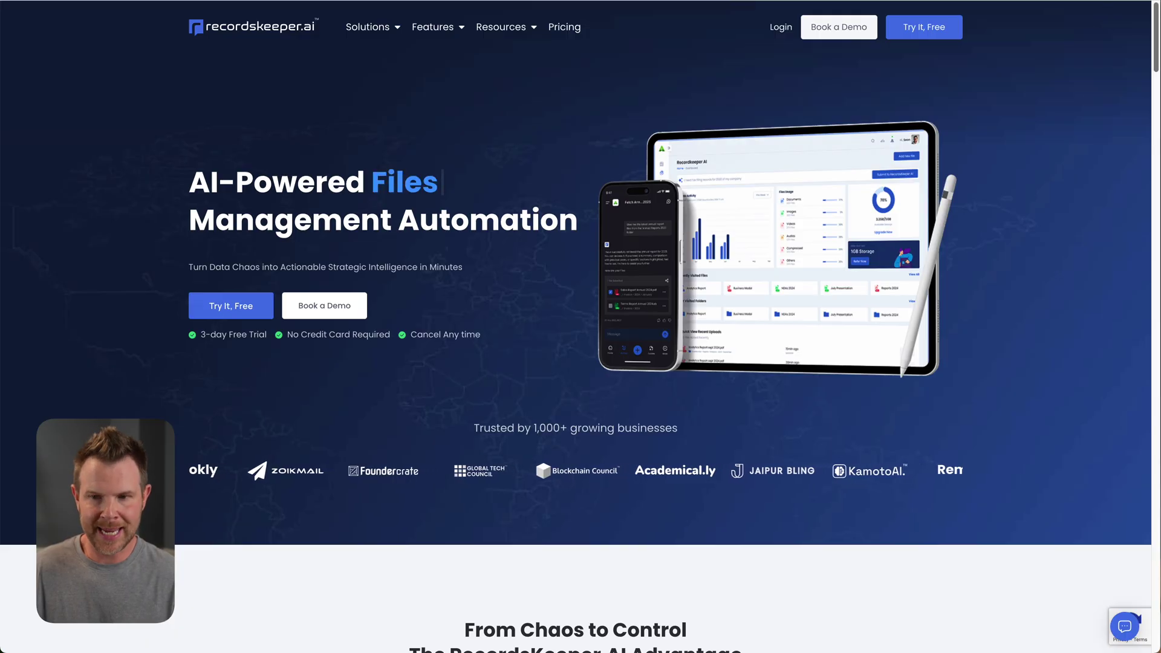
pyautogui.moveTo(1156, 37); pyautogui.dragTo(1152, 536)
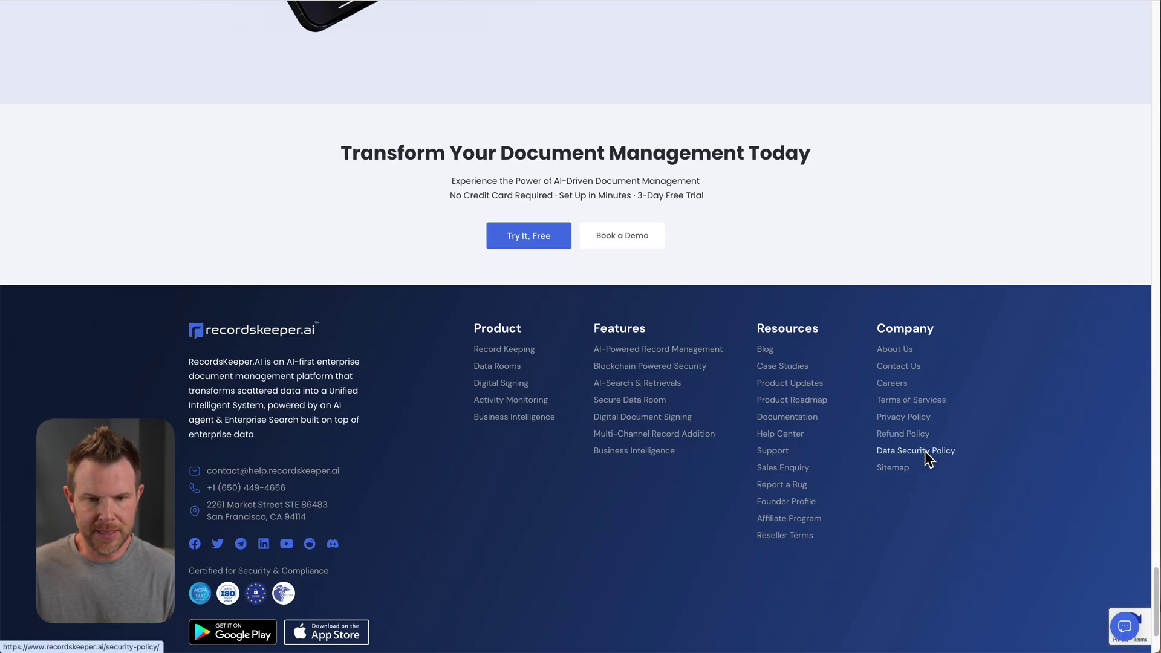
# - Open the Data Security Policy page from the website footer
pyautogui.click(925, 451)
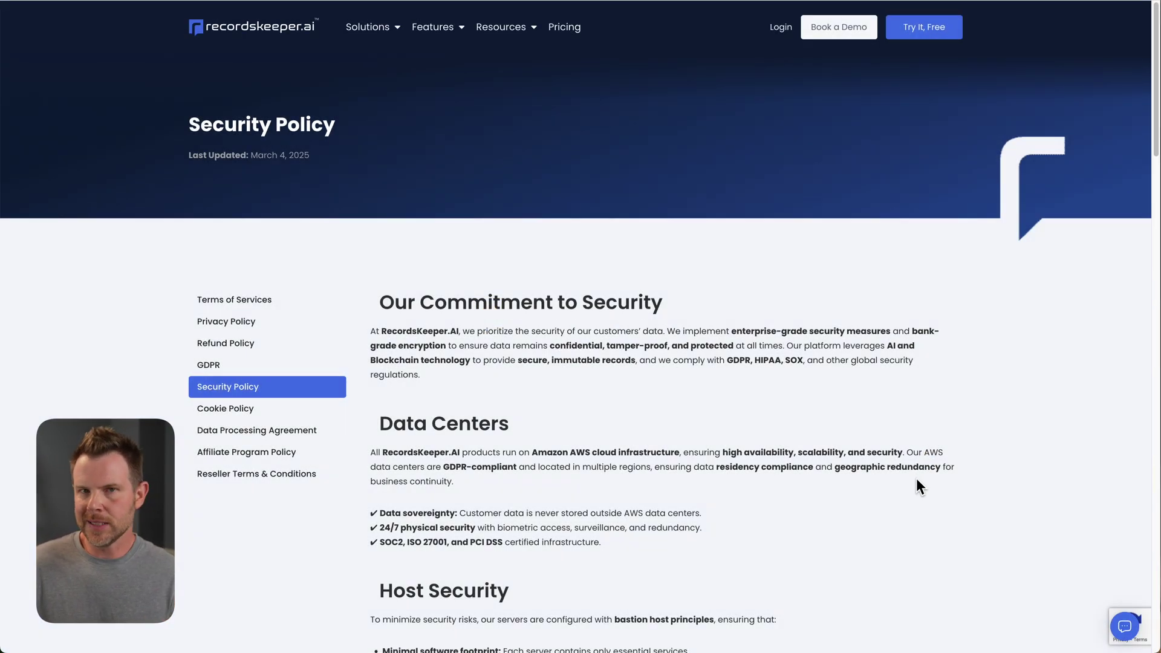
pyautogui.scroll(-2, 916, 480)
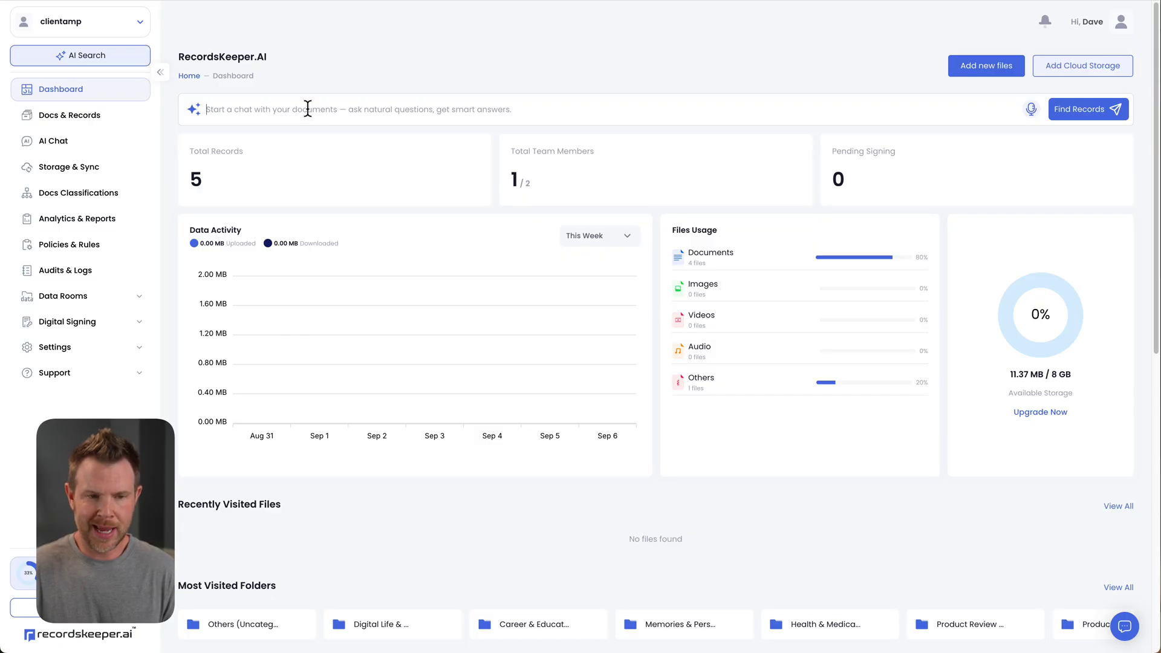
pyautogui.write('How much does Ally cost?')
# - Submit the Ally pricing question to the document chat and highlight the free-plan answer
pyautogui.press('Return')
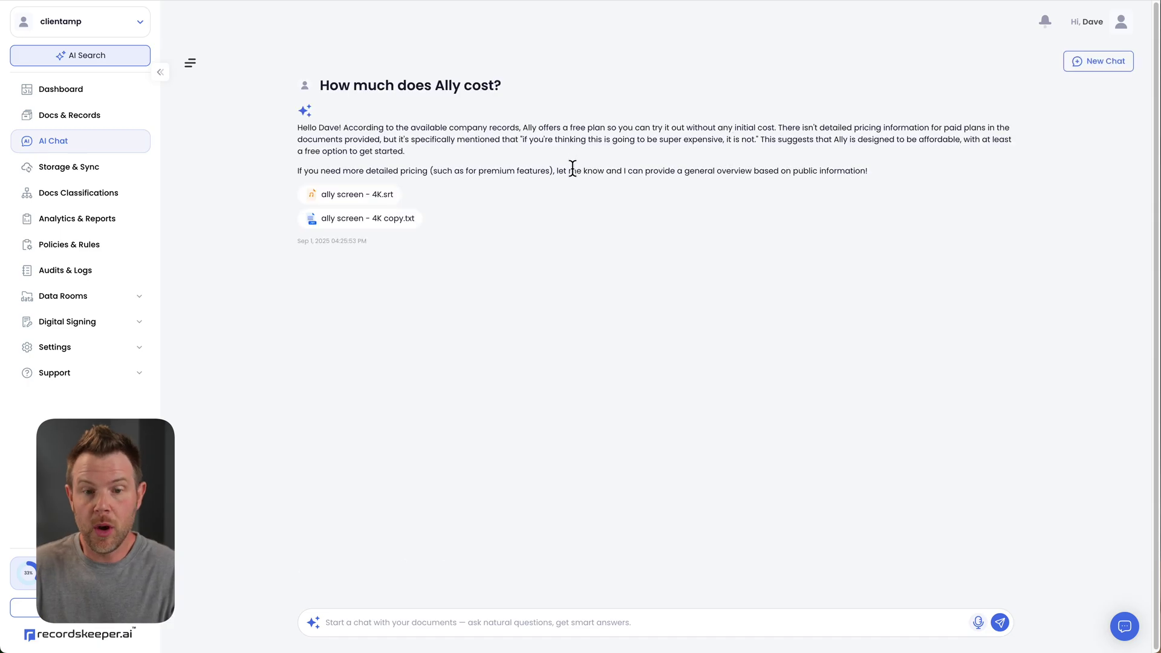
pyautogui.moveTo(522, 127); pyautogui.dragTo(772, 127)
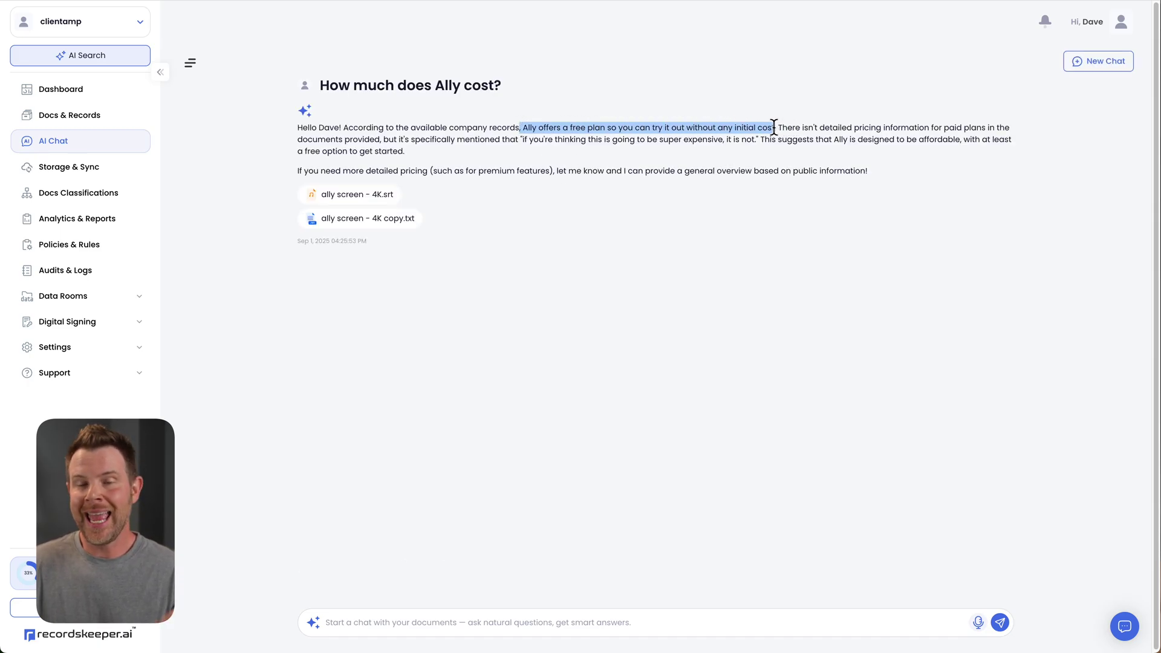
pyautogui.click(515, 144)
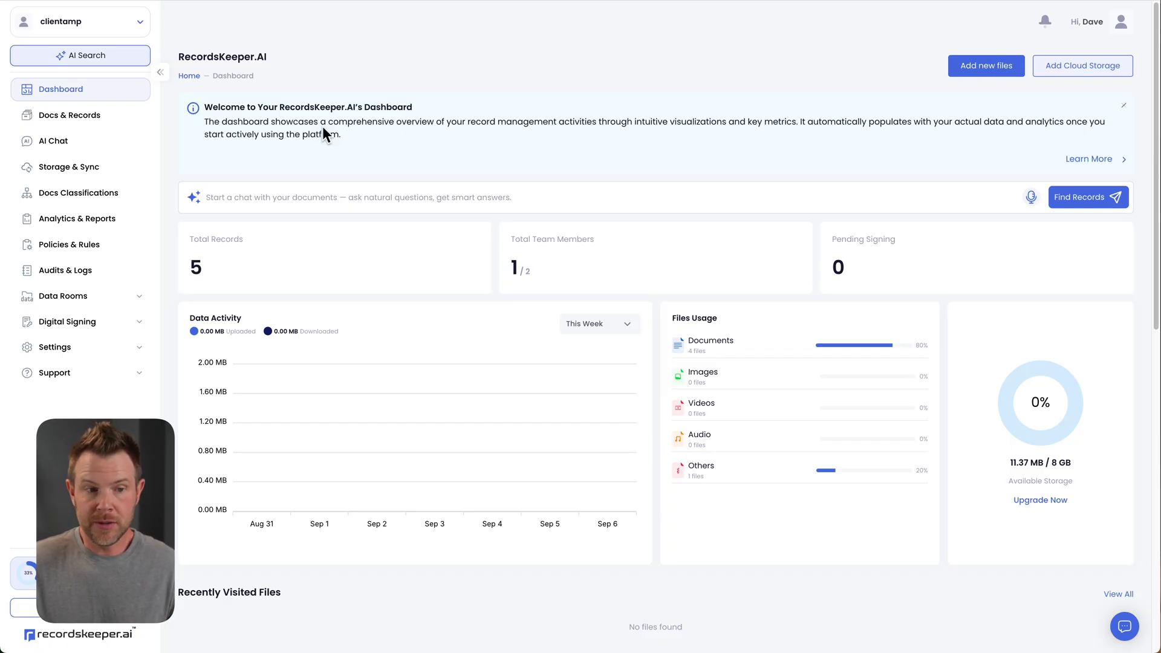
# - Preview the upload window without uploading, then view the cloud storage linking options
pyautogui.click(985, 70)
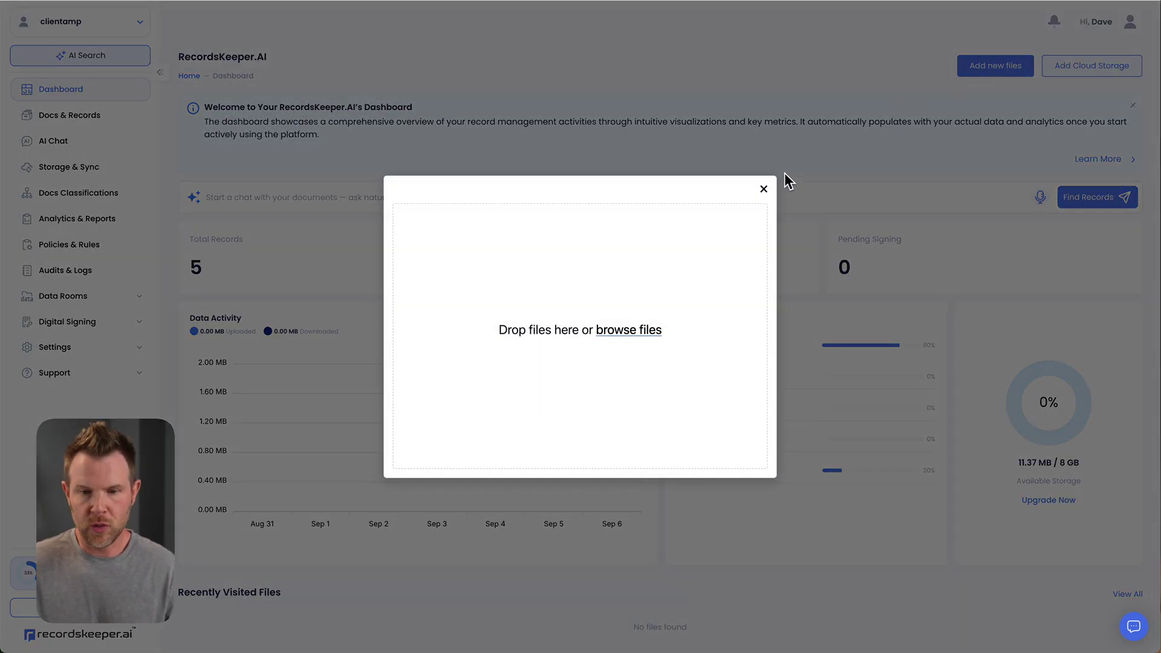
pyautogui.click(764, 193)
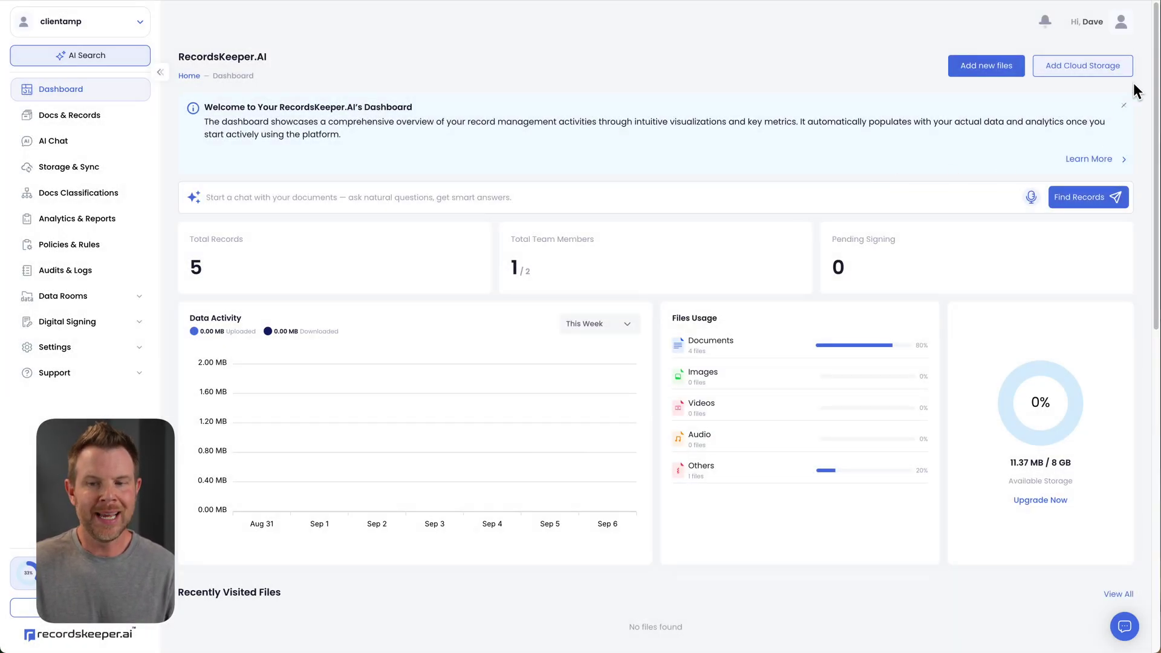
pyautogui.click(1089, 69)
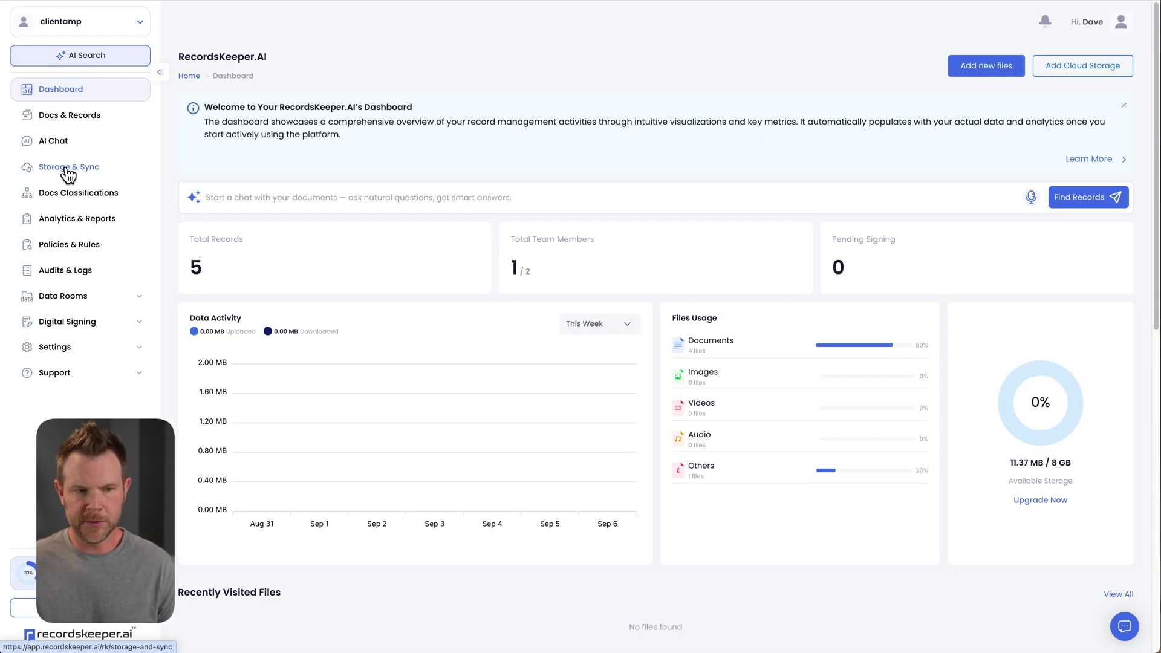
# - Upload HumanizeAI - 4K.srt from the computer through Storage & Sync
pyautogui.click(68, 168)
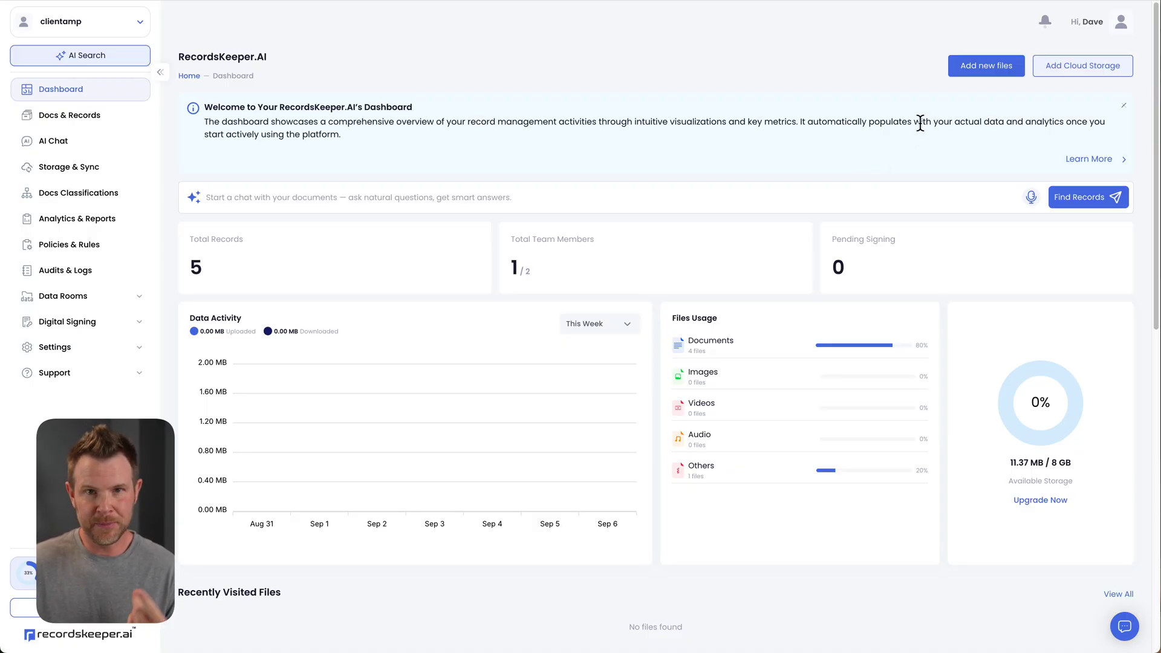
pyautogui.click(990, 72)
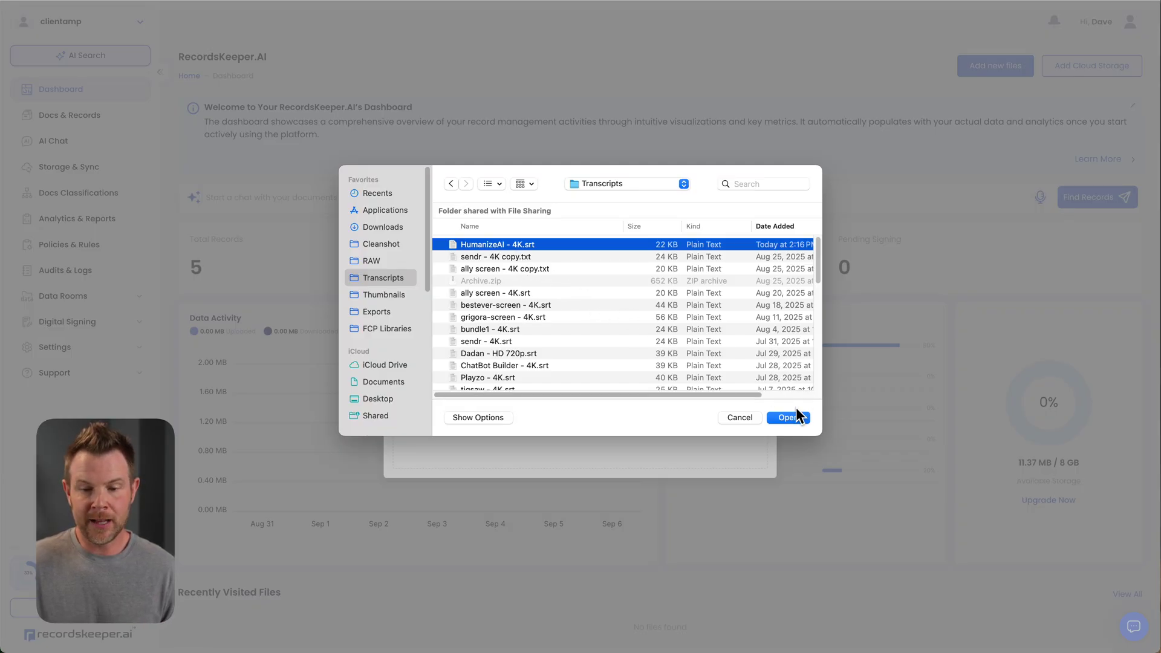
pyautogui.click(787, 417)
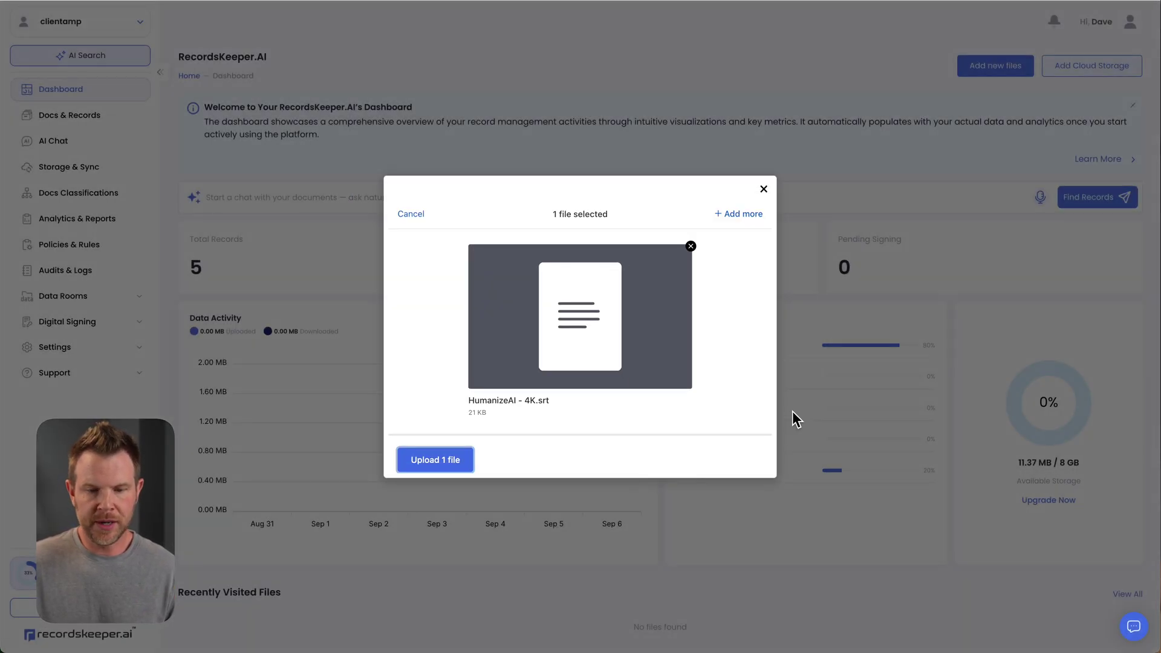
pyautogui.click(436, 459)
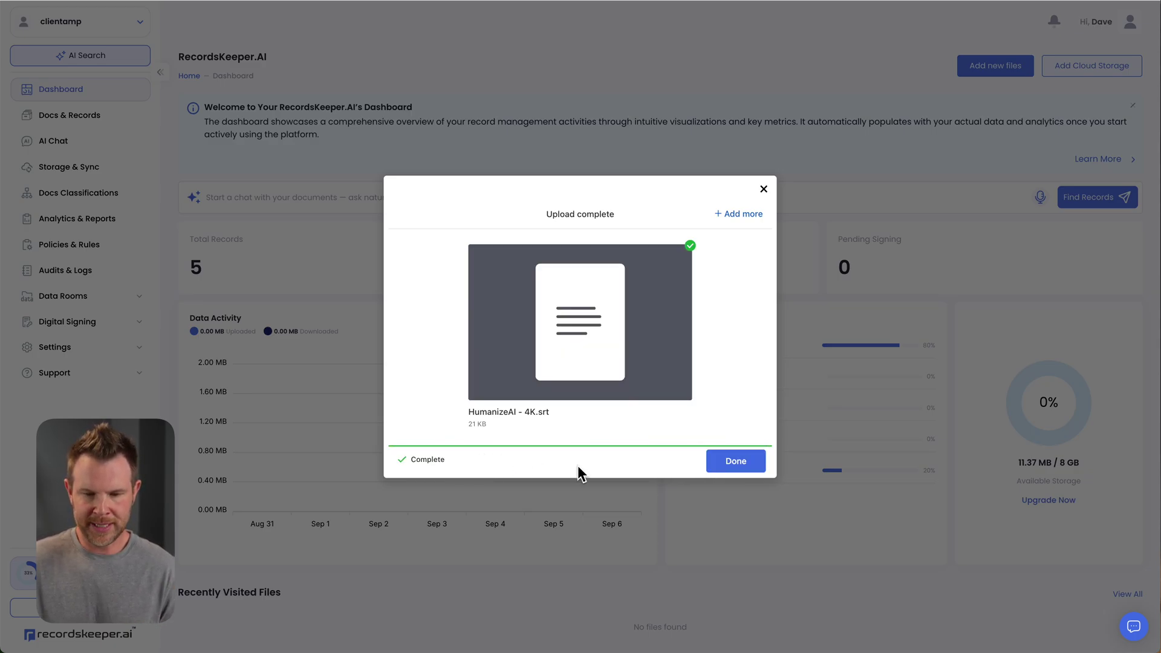
pyautogui.click(751, 467)
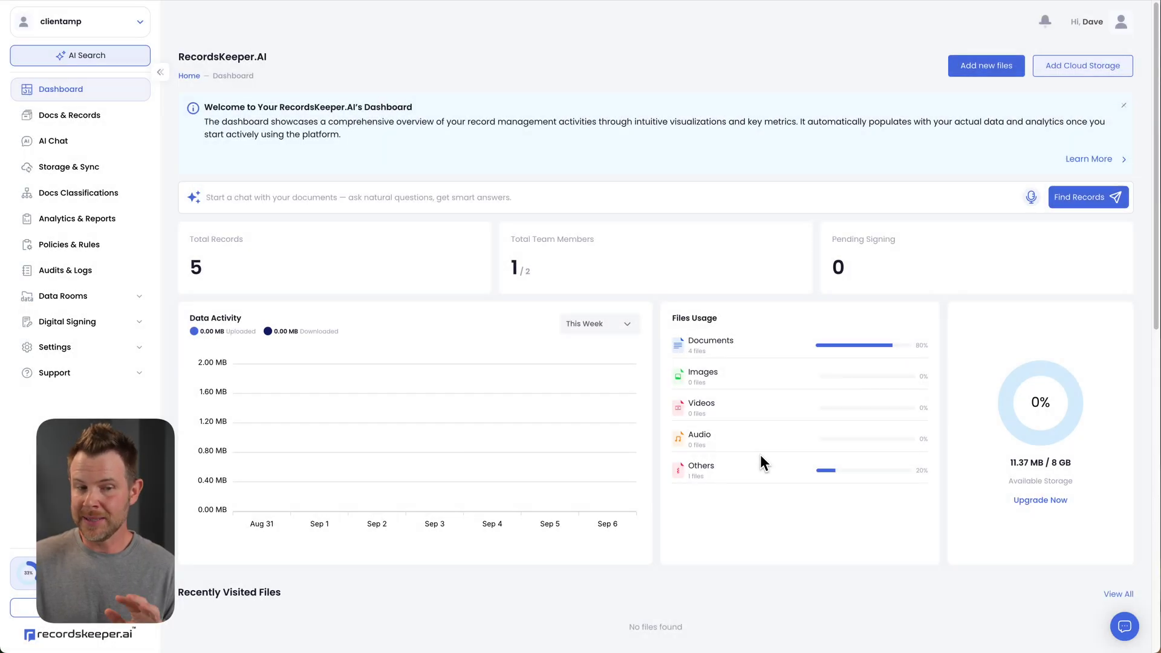
pyautogui.scroll(-4, 654, 438)
pyautogui.scroll(-4, 655, 437)
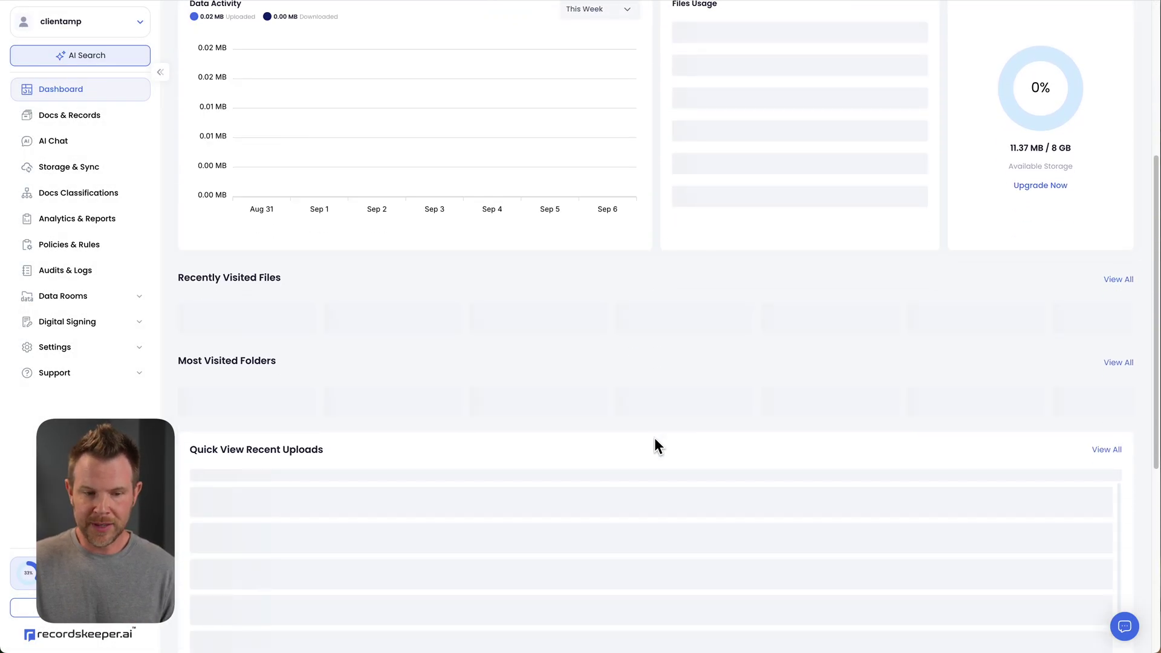
pyautogui.scroll(-2, 654, 445)
pyautogui.scroll(-1, 654, 445)
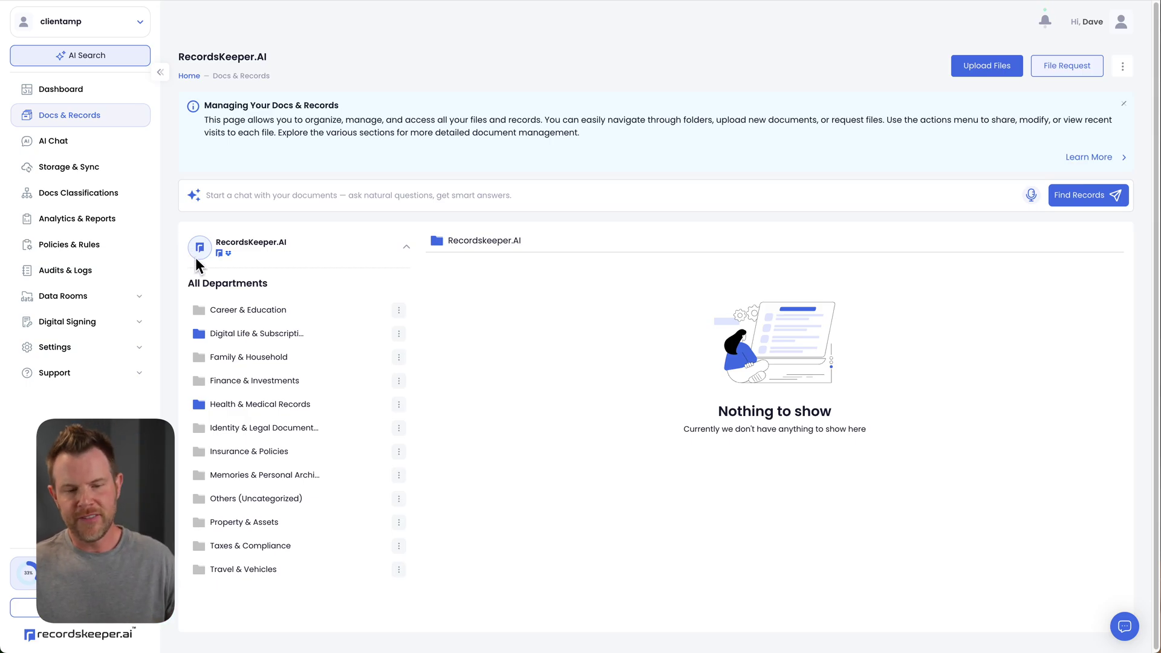
# - Show the Digital Life & Subscriptions subfolders, then go to Docs Classifications
pyautogui.click(232, 335)
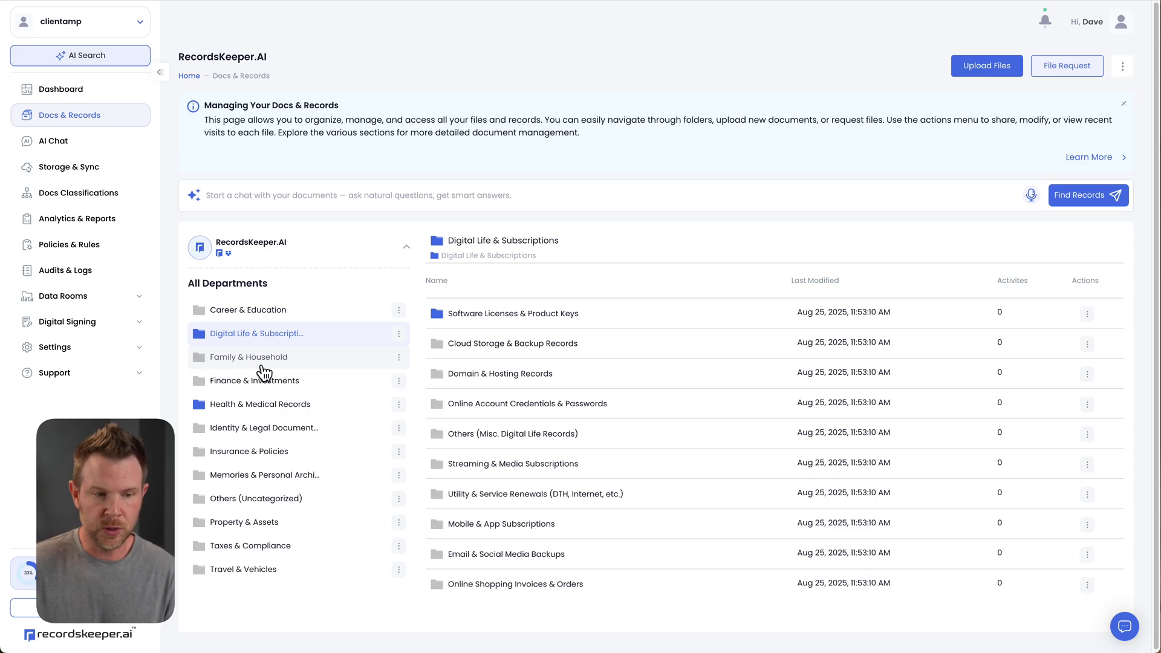
pyautogui.click(56, 192)
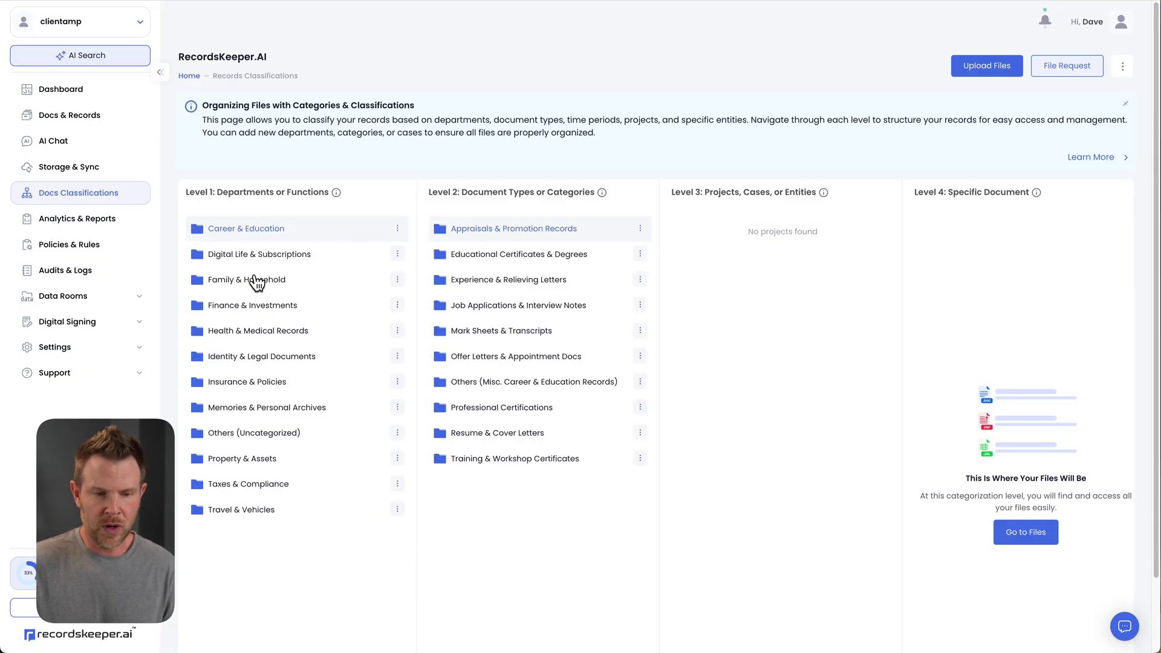
# - Preview the edit and delete options for Family & Household without changing anything
pyautogui.click(397, 280)
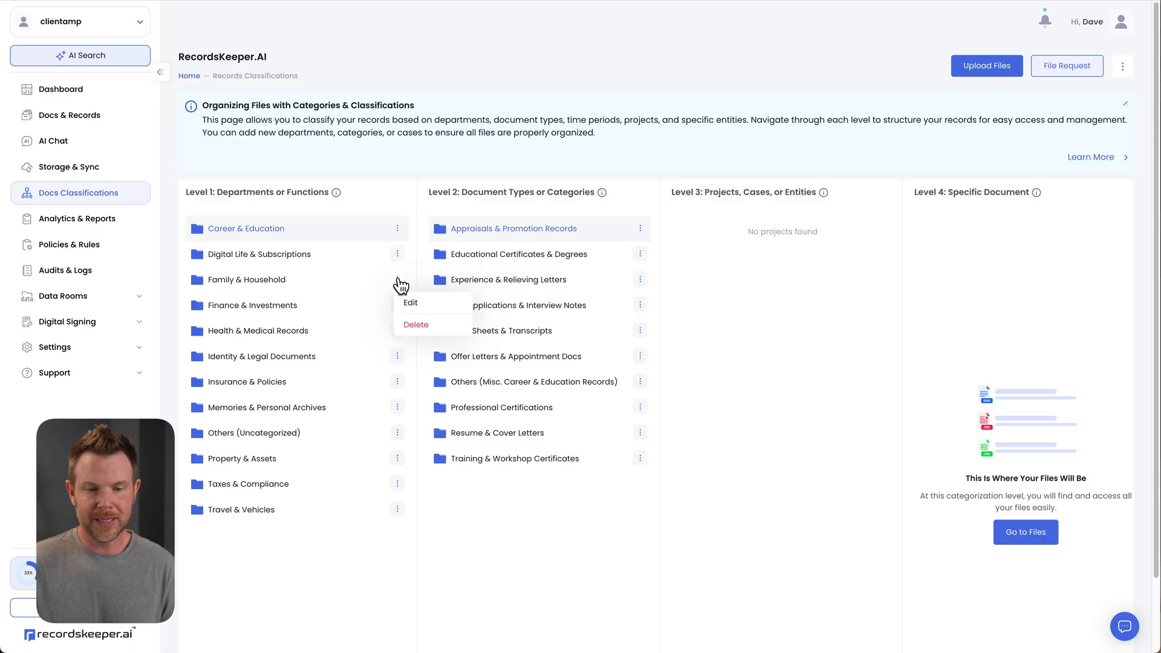
pyautogui.click(240, 281)
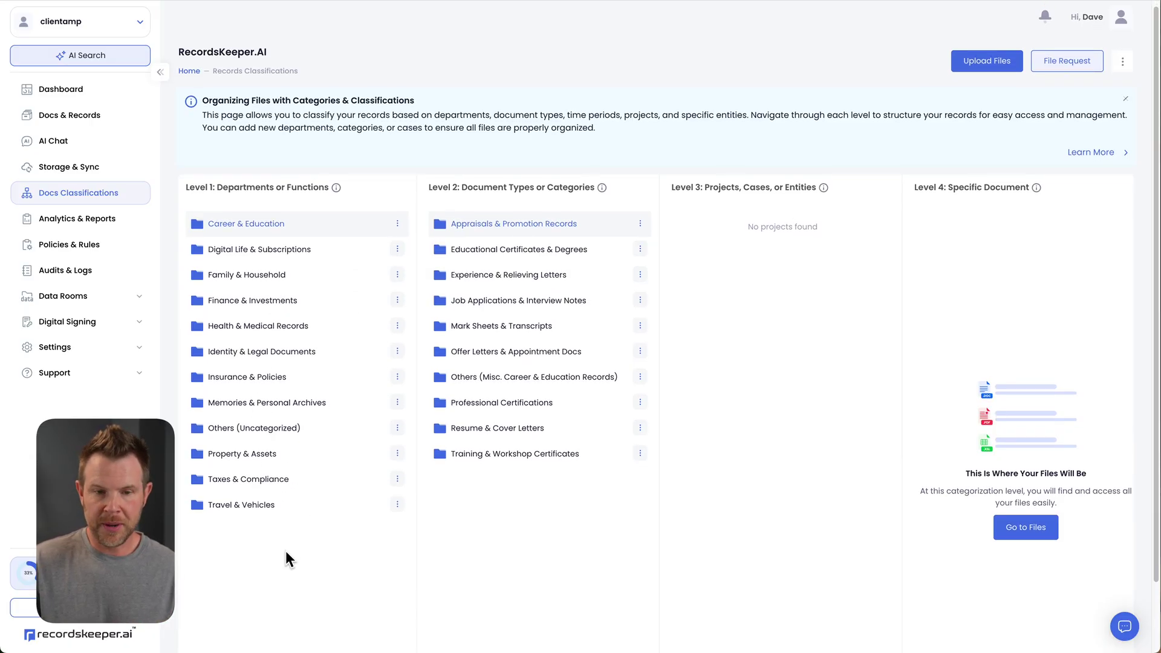
pyautogui.scroll(-1, 286, 551)
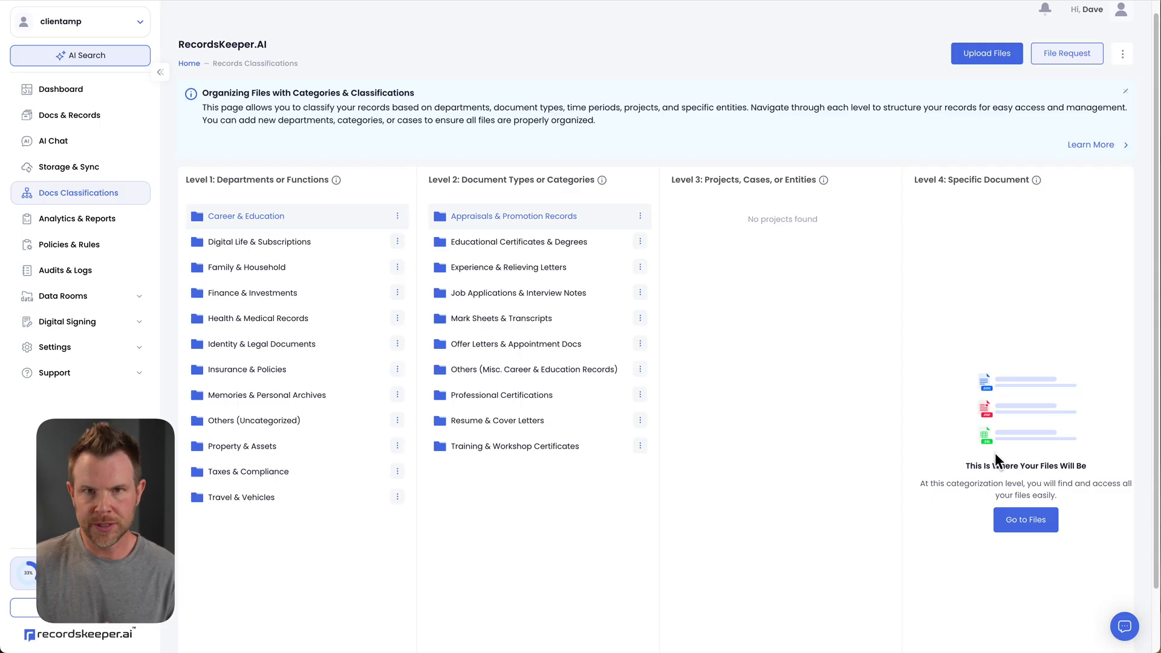
pyautogui.scroll(-2, 977, 463)
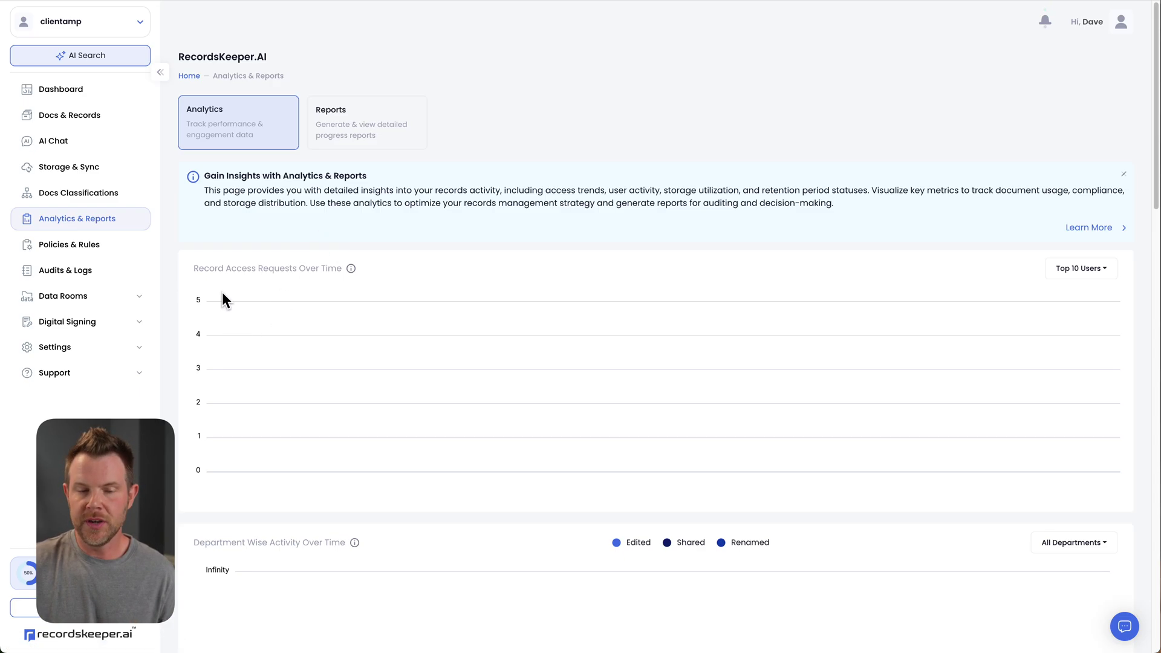
pyautogui.scroll(-3, 315, 290)
pyautogui.scroll(-2, 315, 291)
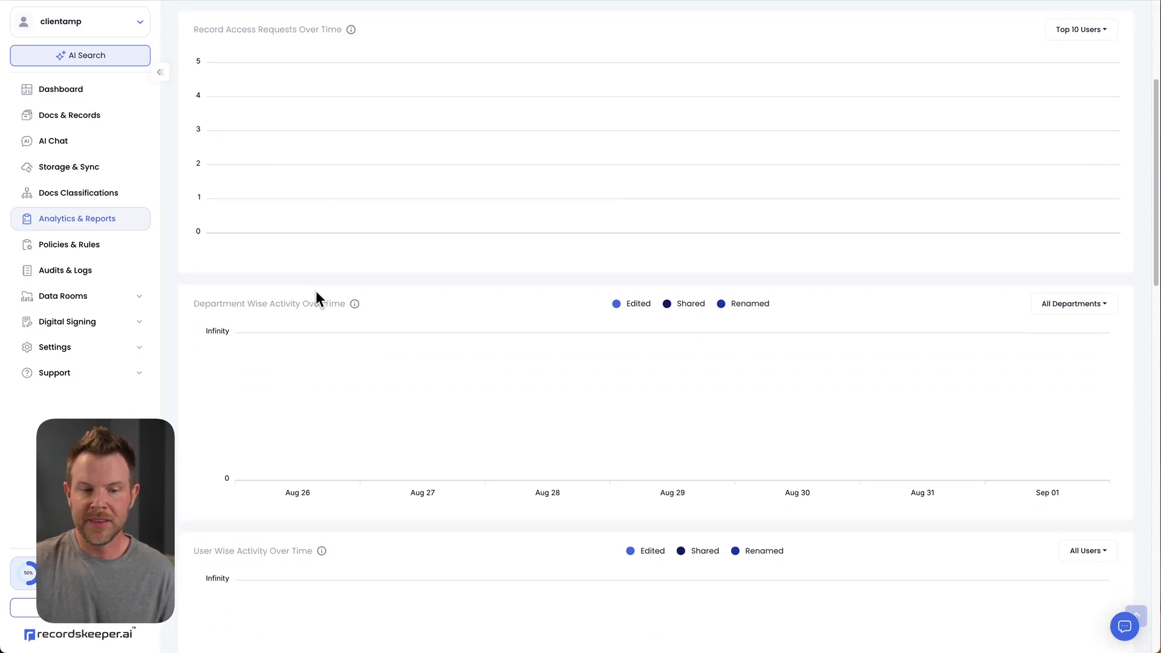
pyautogui.scroll(-1, 316, 291)
pyautogui.scroll(-2, 292, 307)
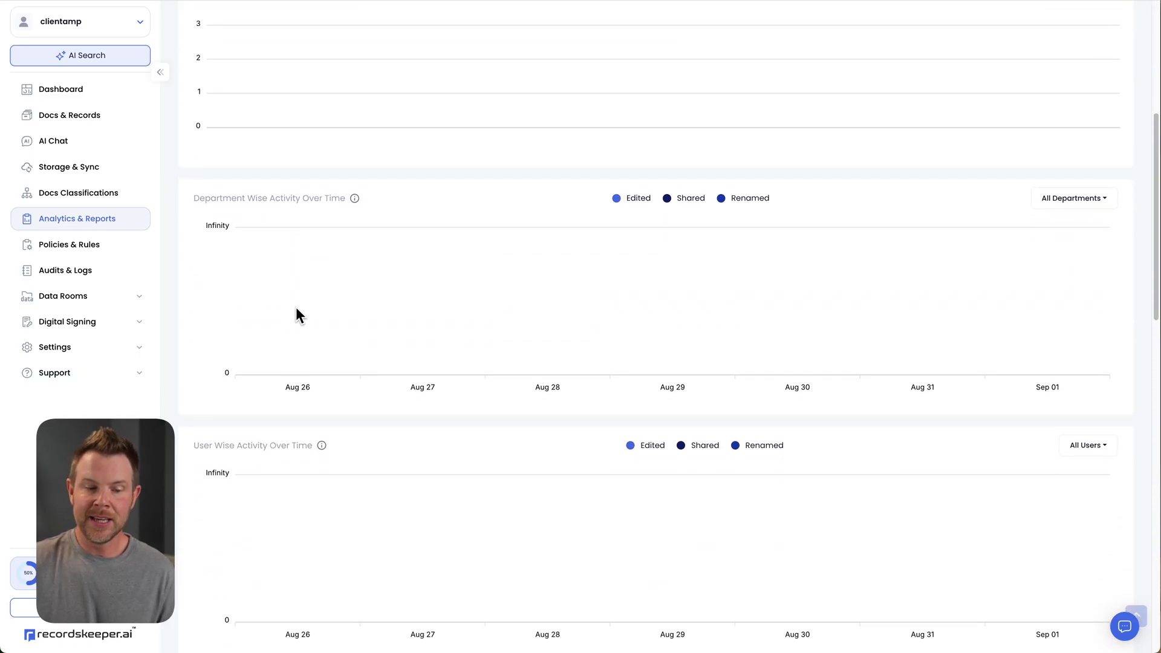
pyautogui.scroll(-2, 300, 317)
pyautogui.scroll(-1, 349, 390)
pyautogui.scroll(-1, 356, 384)
pyautogui.scroll(-1, 356, 381)
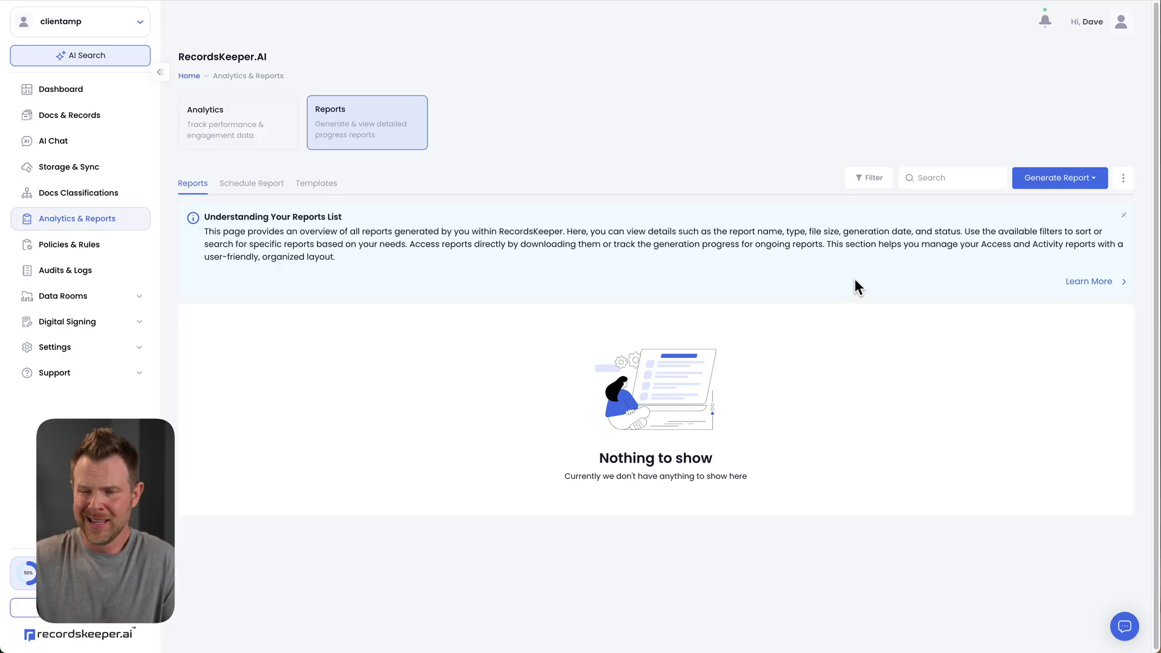
# - Start a custom report named 'My Report' with Access Report as the activity type
pyautogui.click(1060, 178)
pyautogui.click(1050, 204)
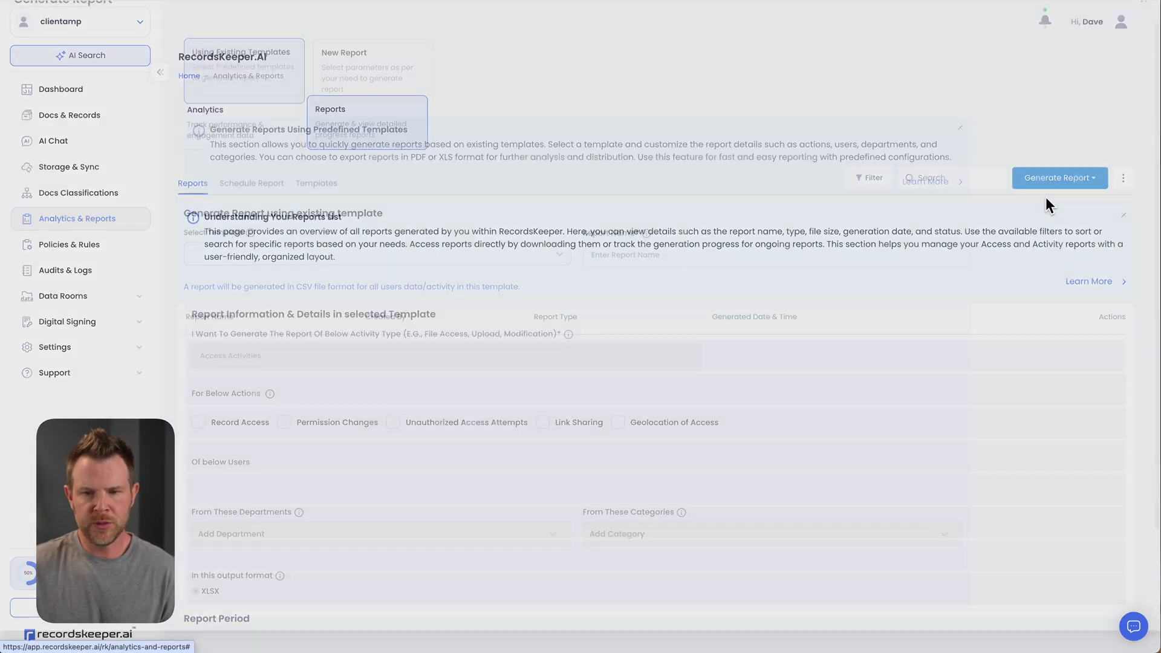
pyautogui.click(376, 92)
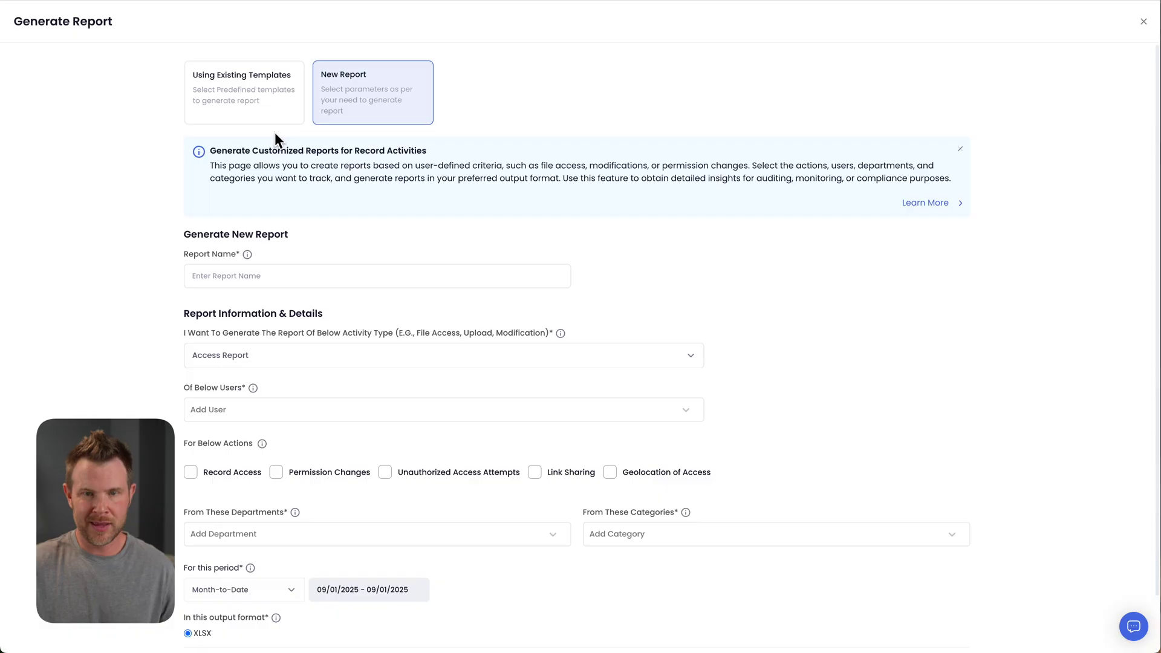
pyautogui.click(346, 275)
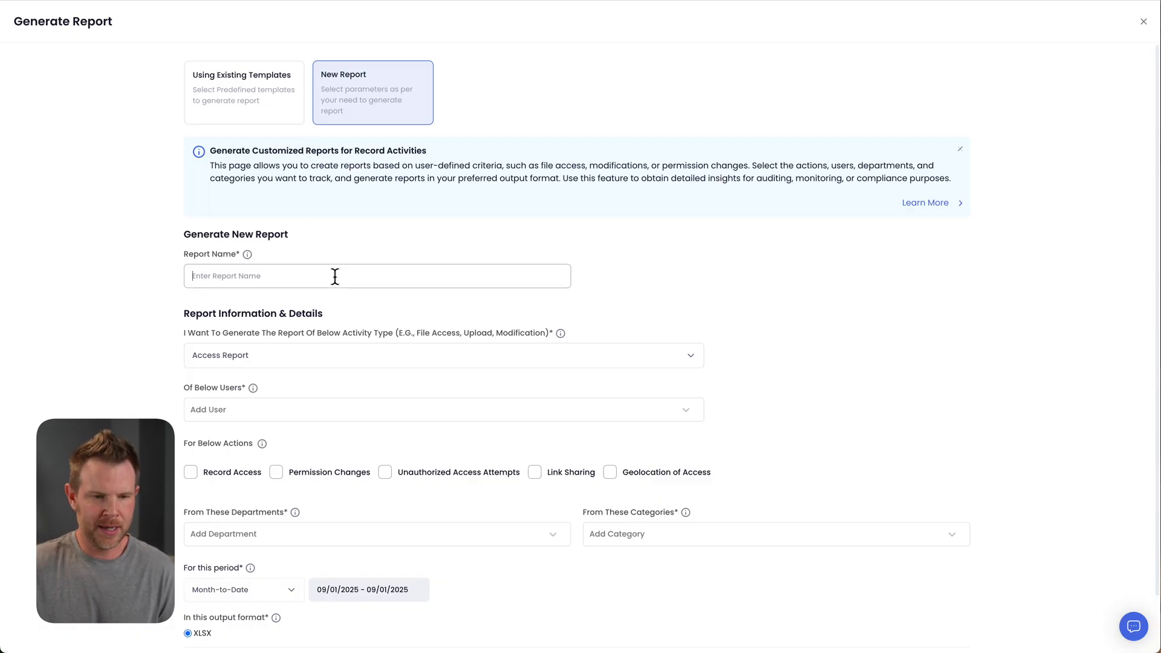
pyautogui.write('My Report')
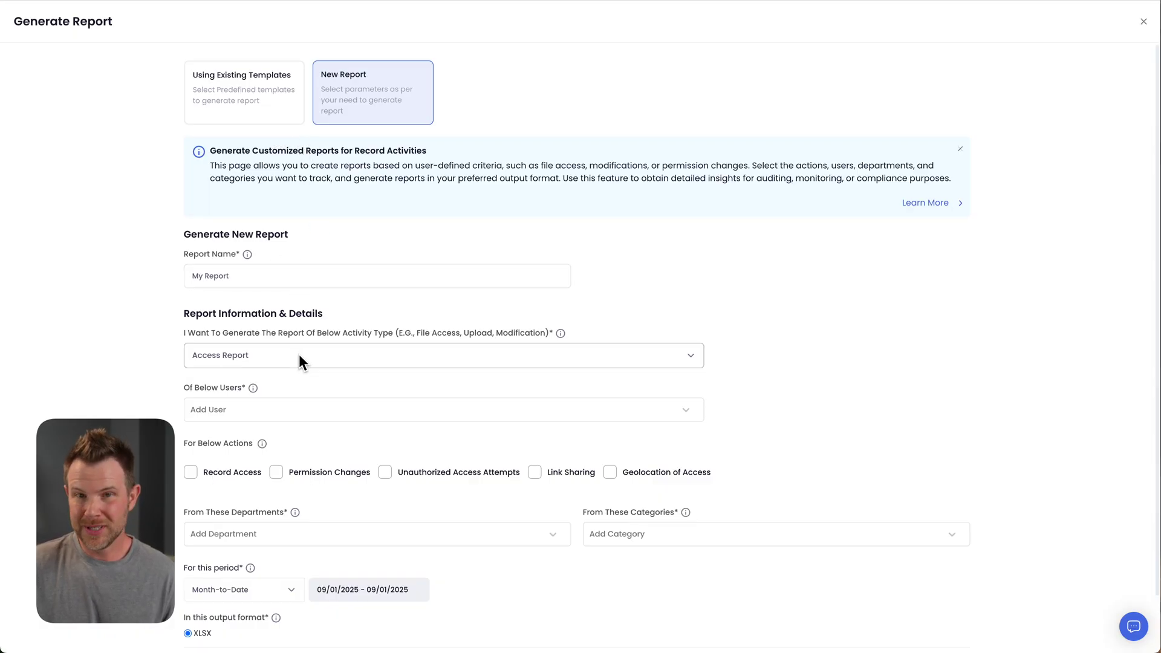
pyautogui.click(299, 354)
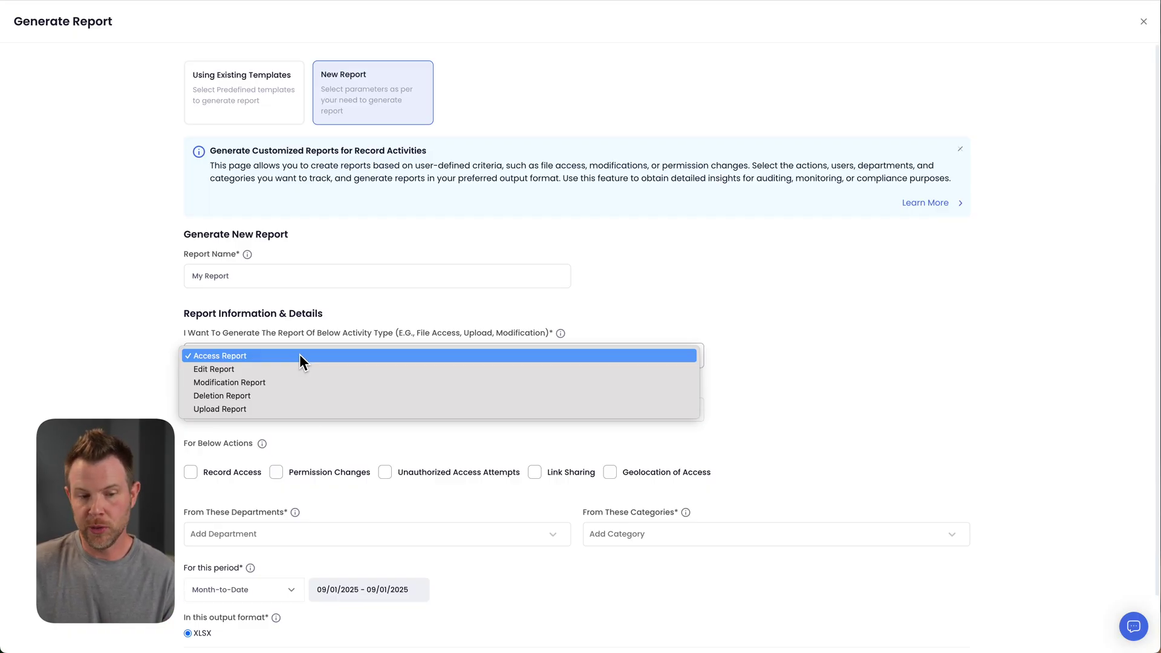
pyautogui.click(301, 355)
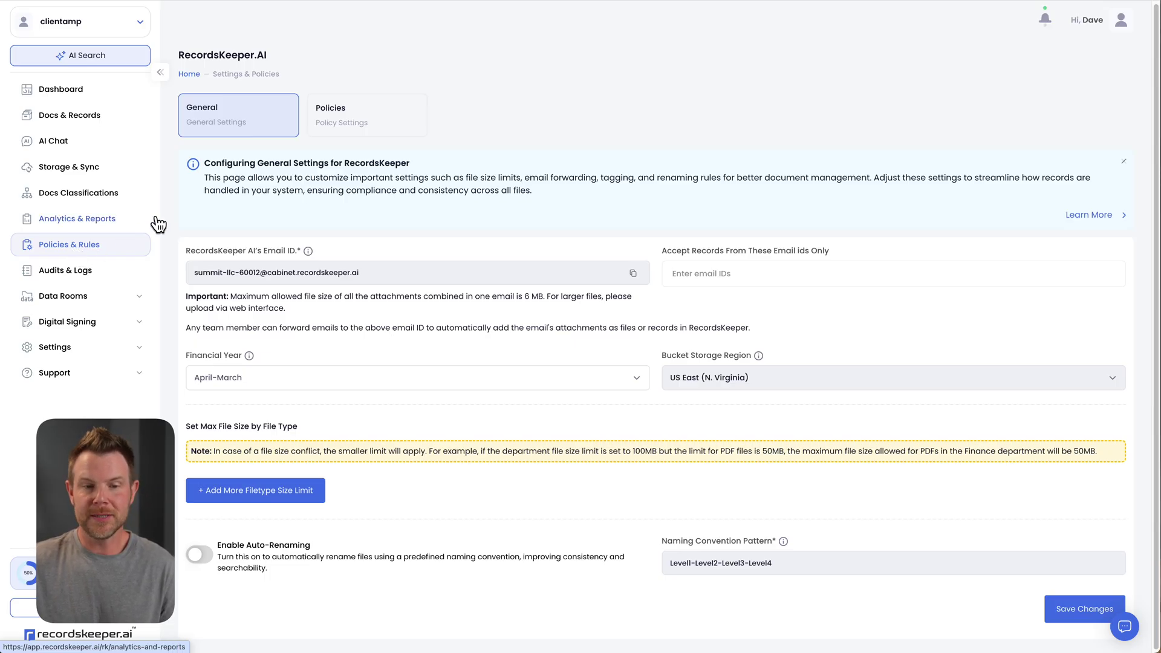
# - Show the Retention policy settings from the Policies card
pyautogui.click(337, 119)
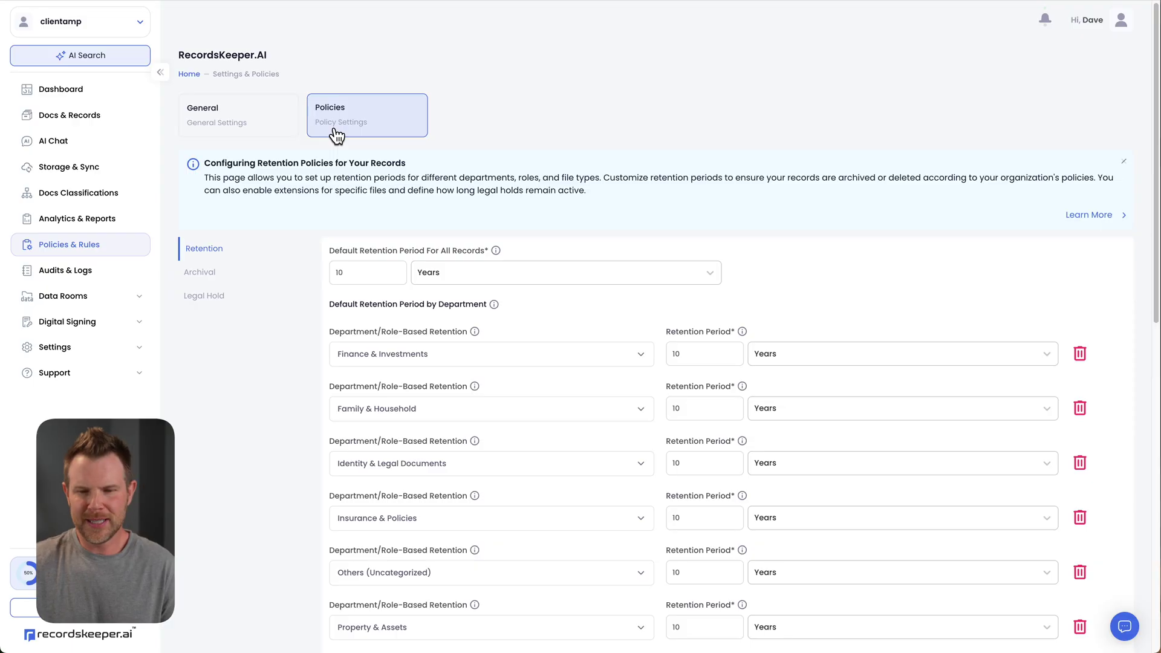
# - Review archival settings, keep default retention at 10 Years, and go to Audits & Logs
pyautogui.click(201, 273)
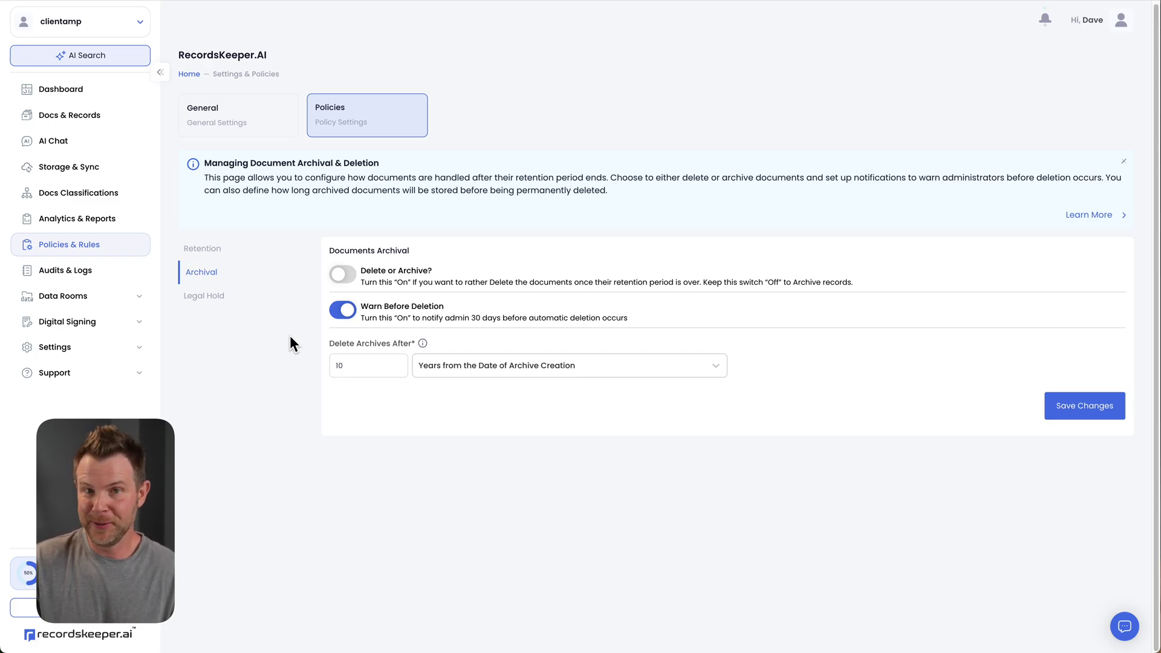
pyautogui.click(204, 249)
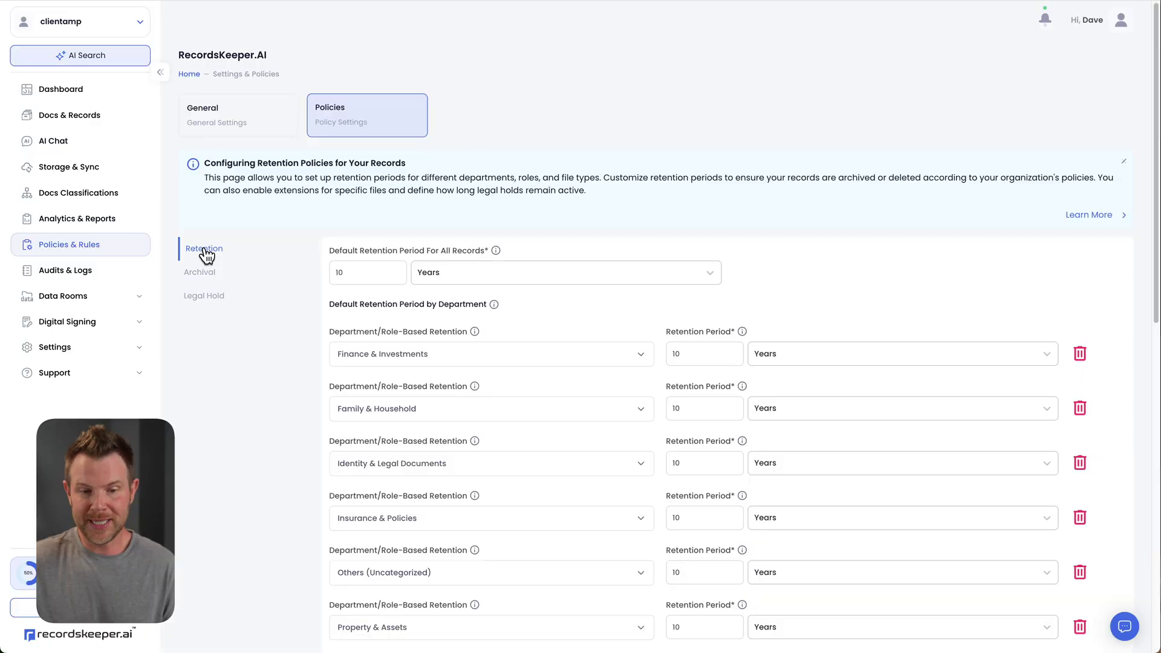
pyautogui.click(461, 275)
pyautogui.click(479, 296)
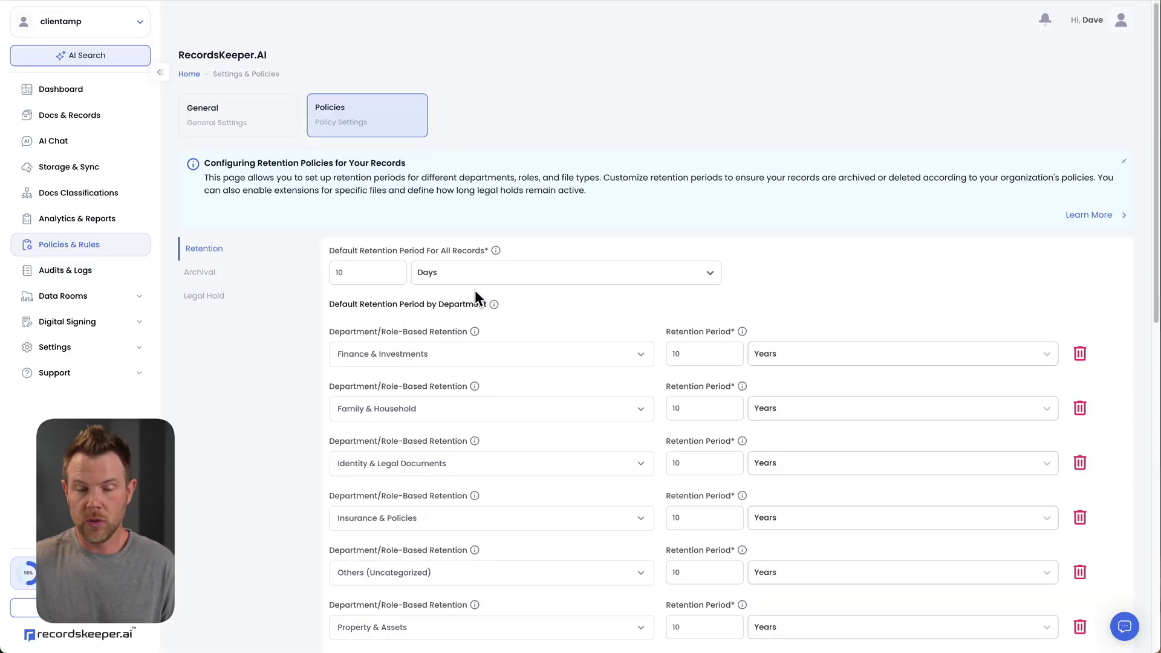
pyautogui.click(433, 272)
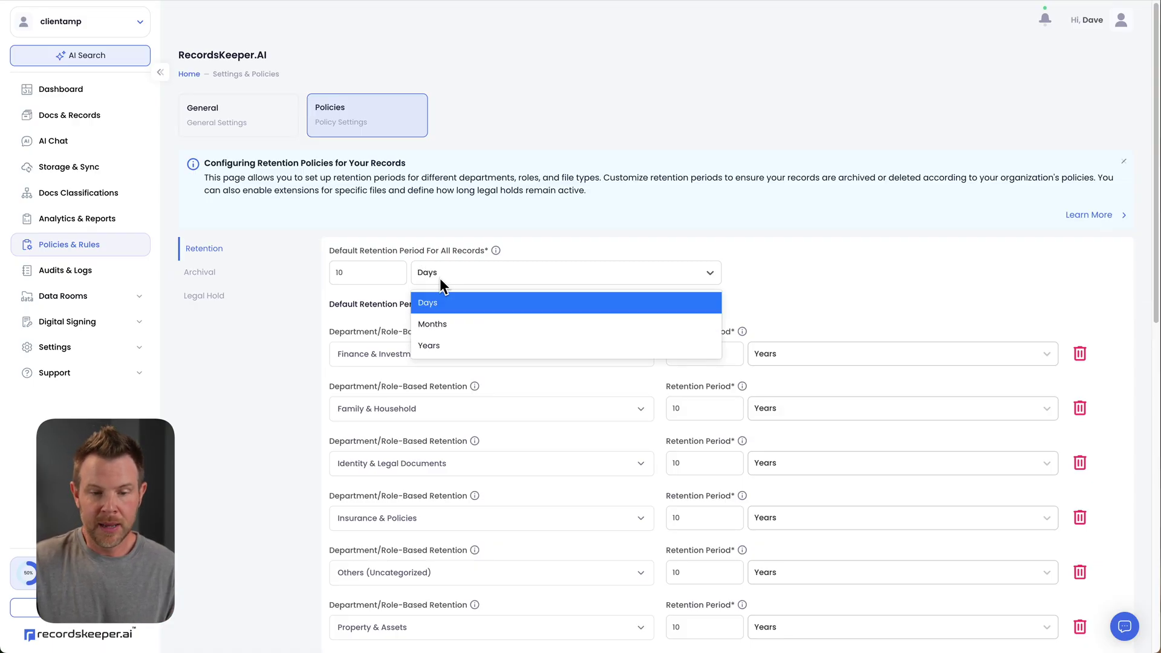
pyautogui.click(445, 343)
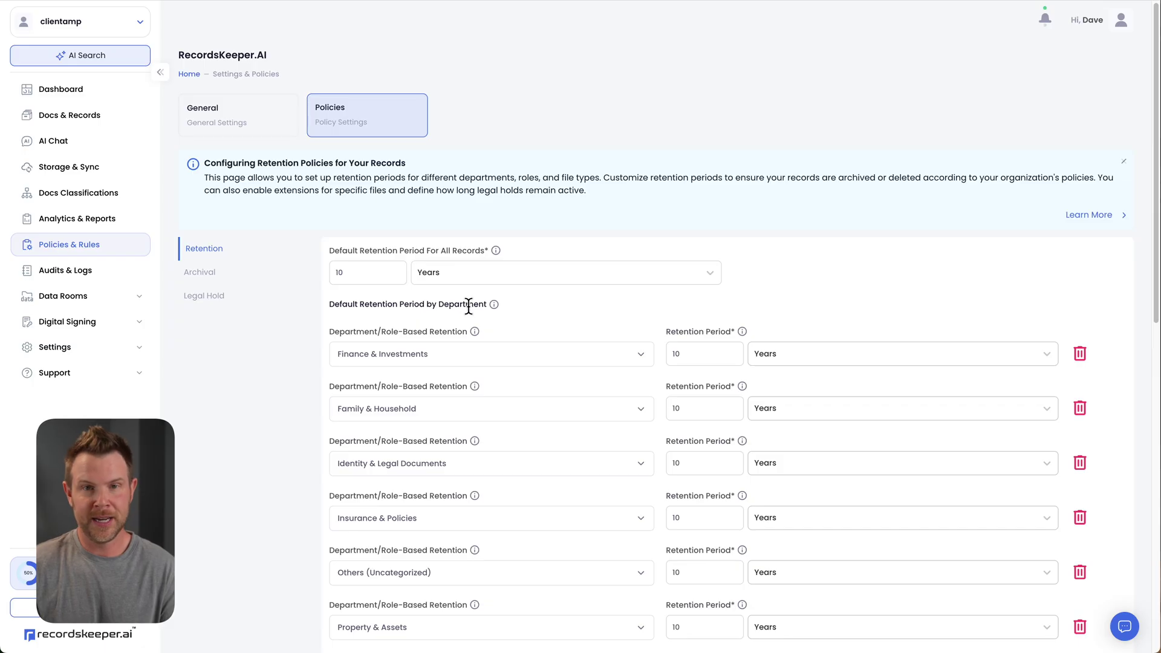
pyautogui.click(65, 270)
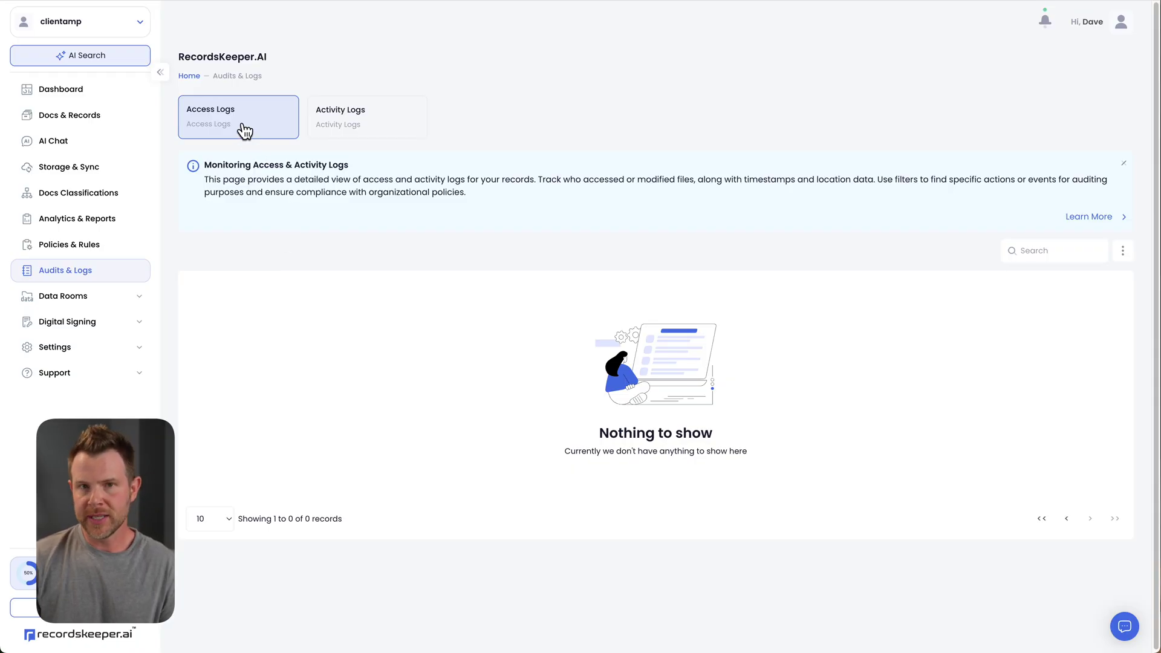
# - View the Activity Logs on the Audits & Logs page
pyautogui.click(339, 117)
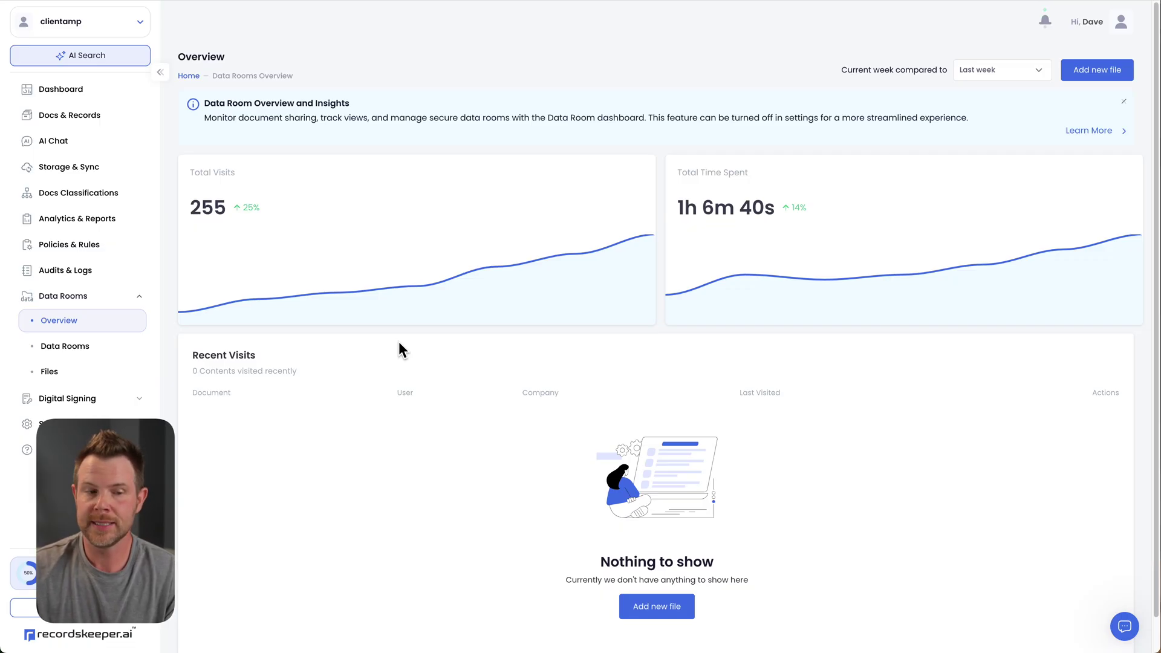
# - Create the 'My Data' data room described 'Good stuff inside' with an uploaded profile picture
pyautogui.click(63, 347)
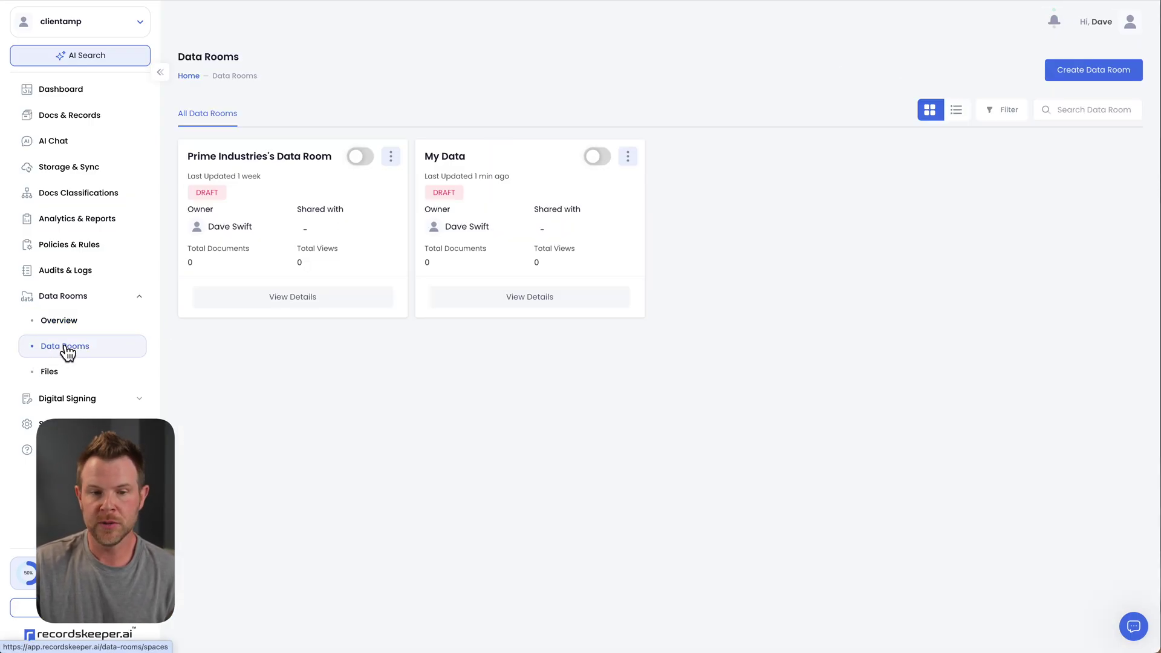
pyautogui.click(1093, 69)
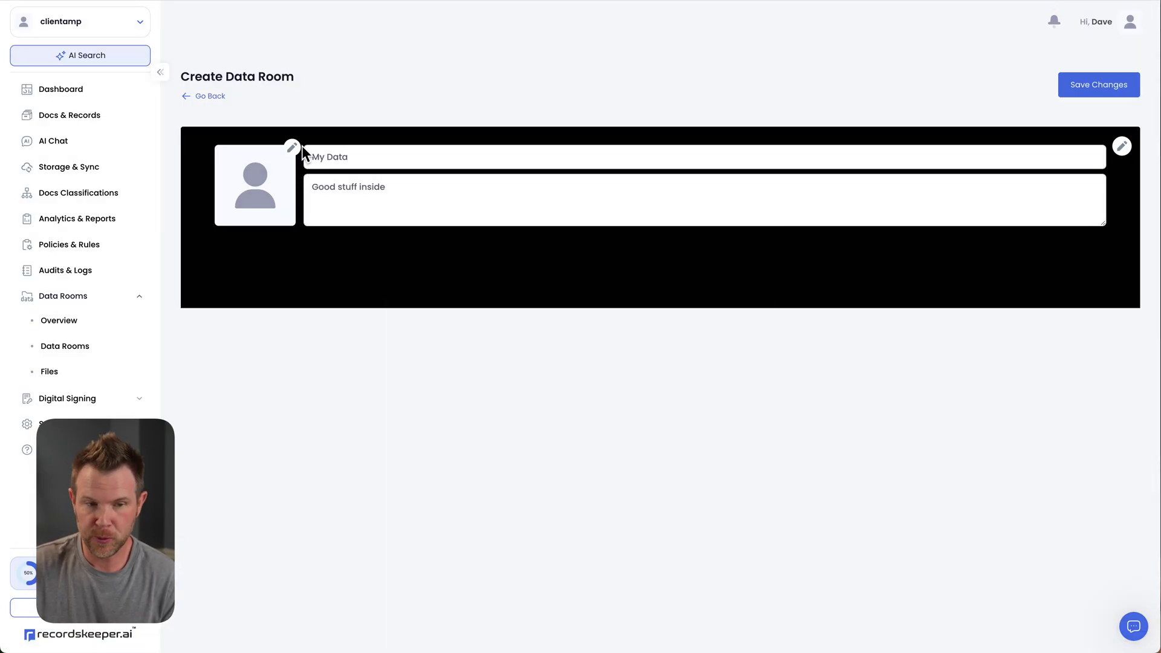
pyautogui.click(436, 459)
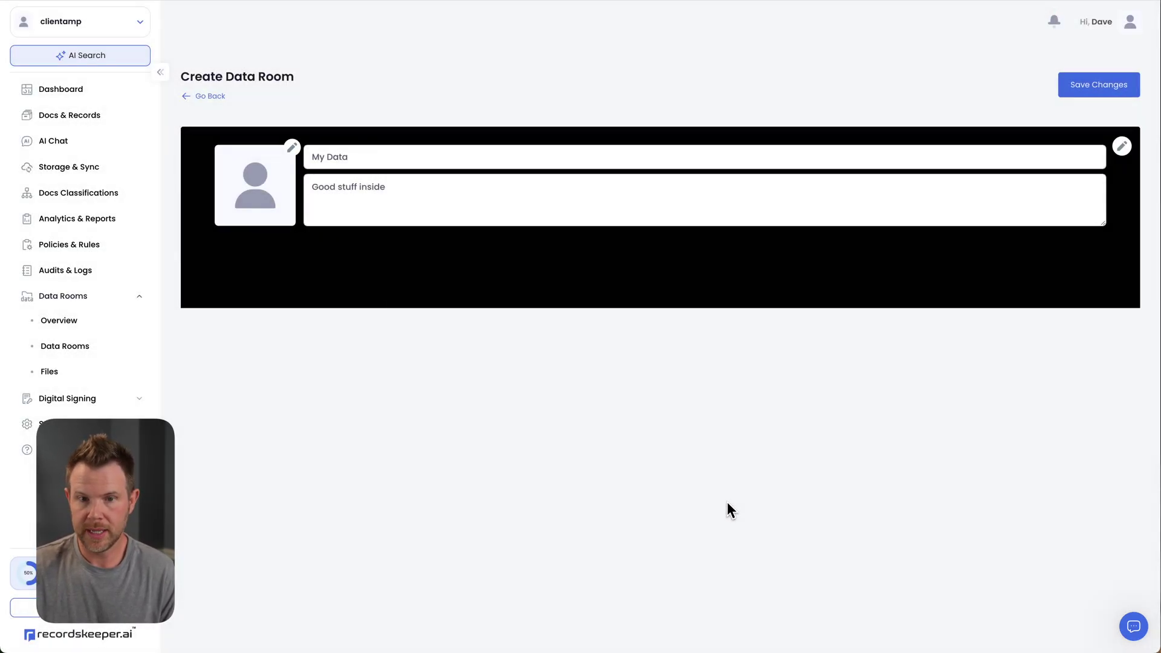
pyautogui.click(1098, 84)
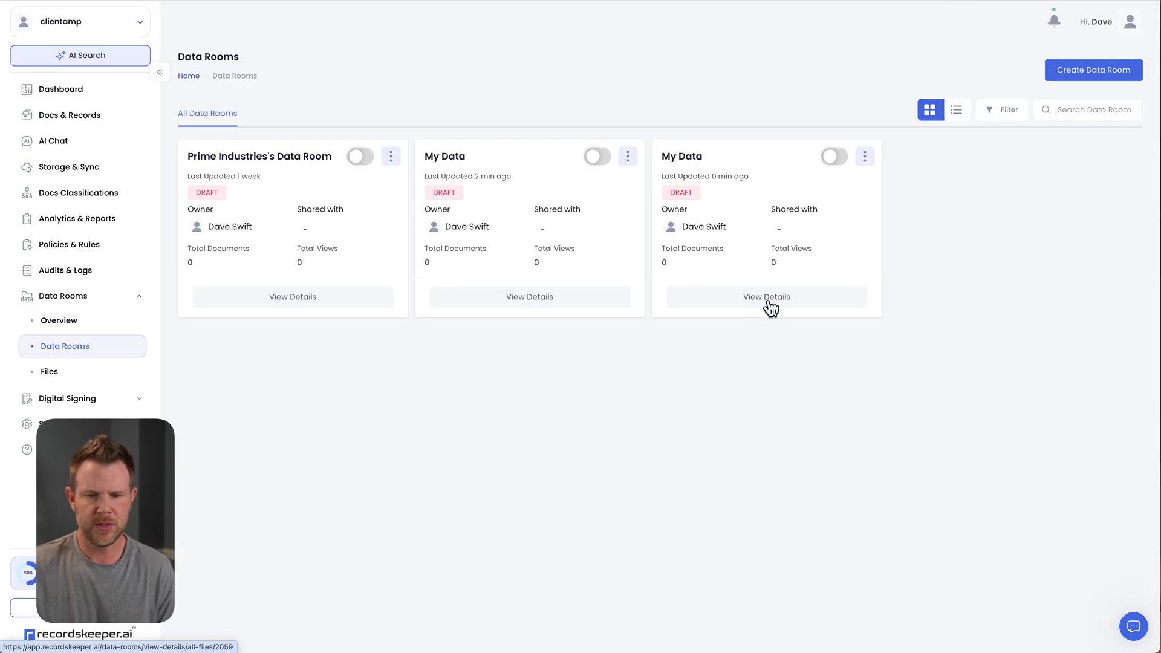
pyautogui.click(748, 297)
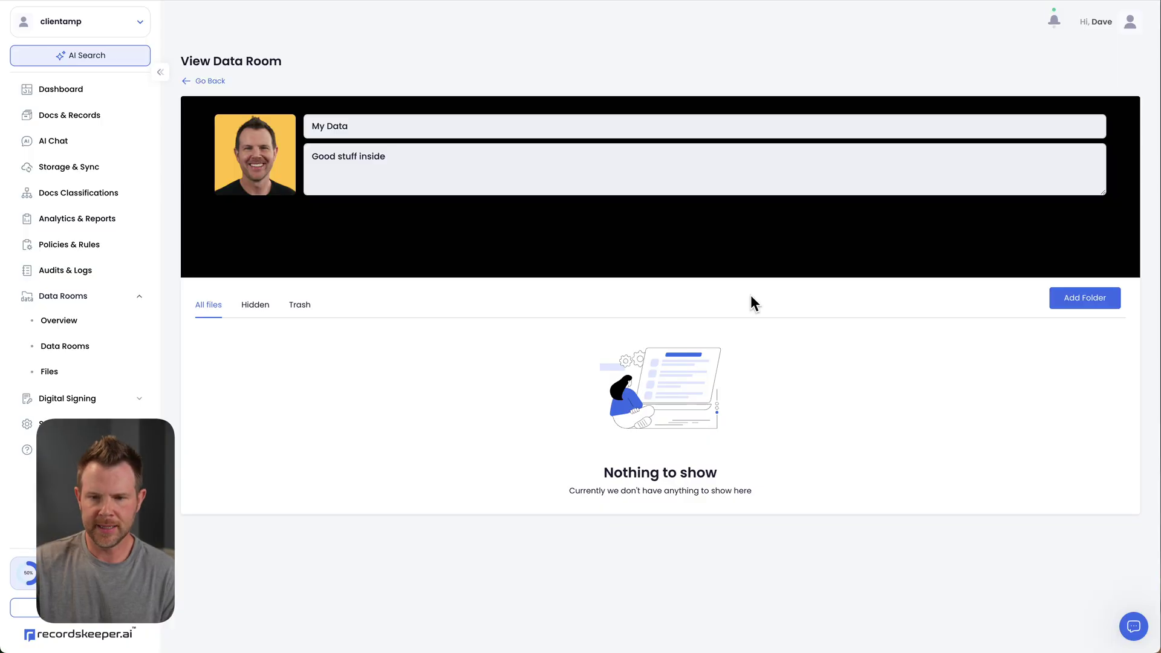
pyautogui.click(1075, 300)
pyautogui.click(575, 330)
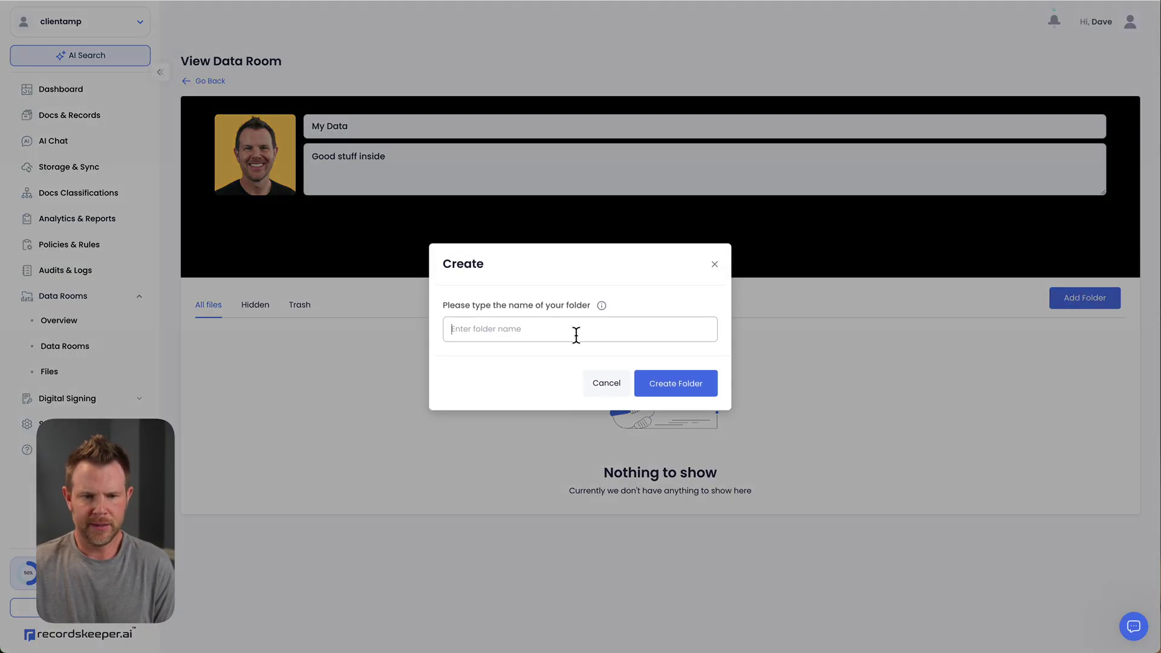
pyautogui.write('My folder')
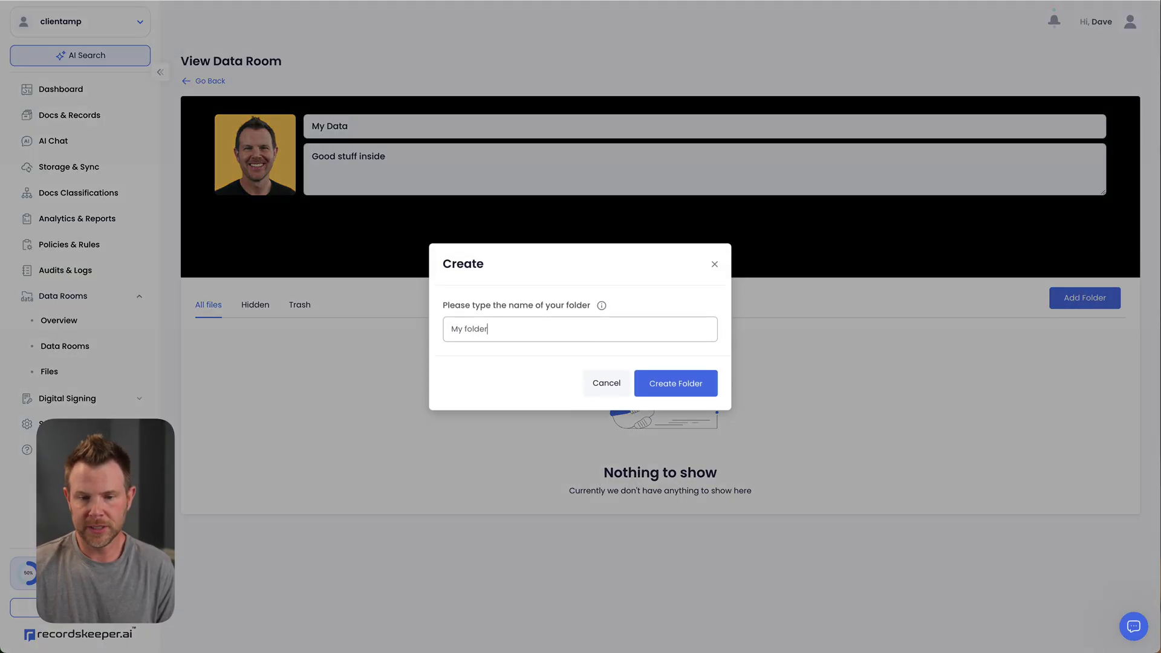
pyautogui.click(683, 379)
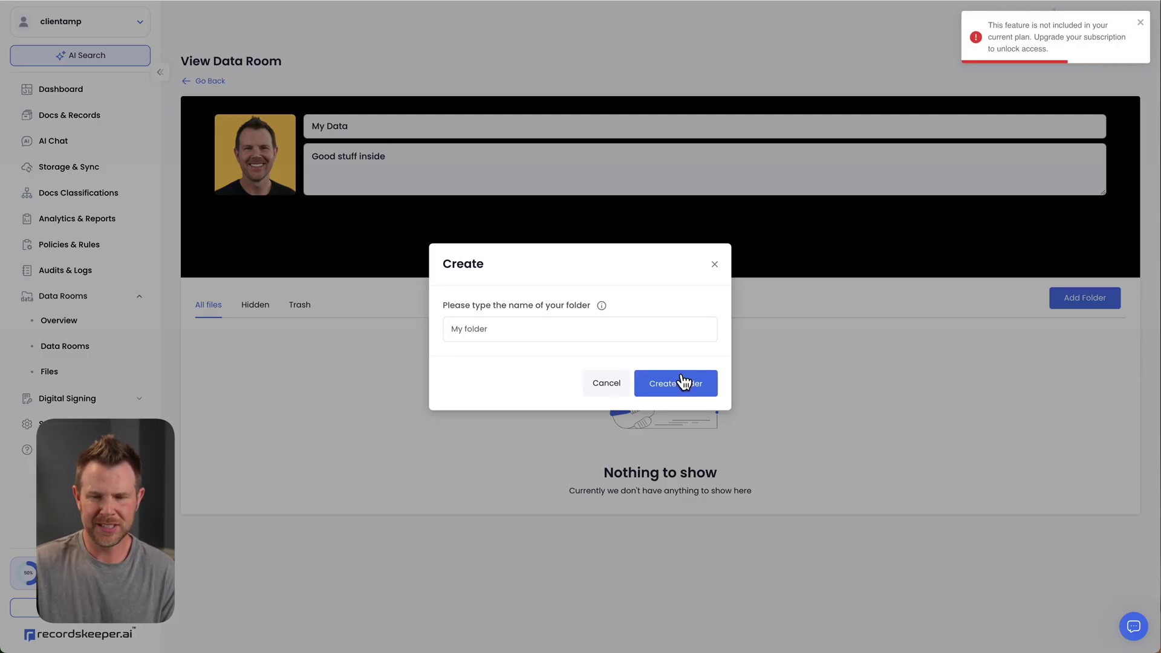
pyautogui.click(714, 263)
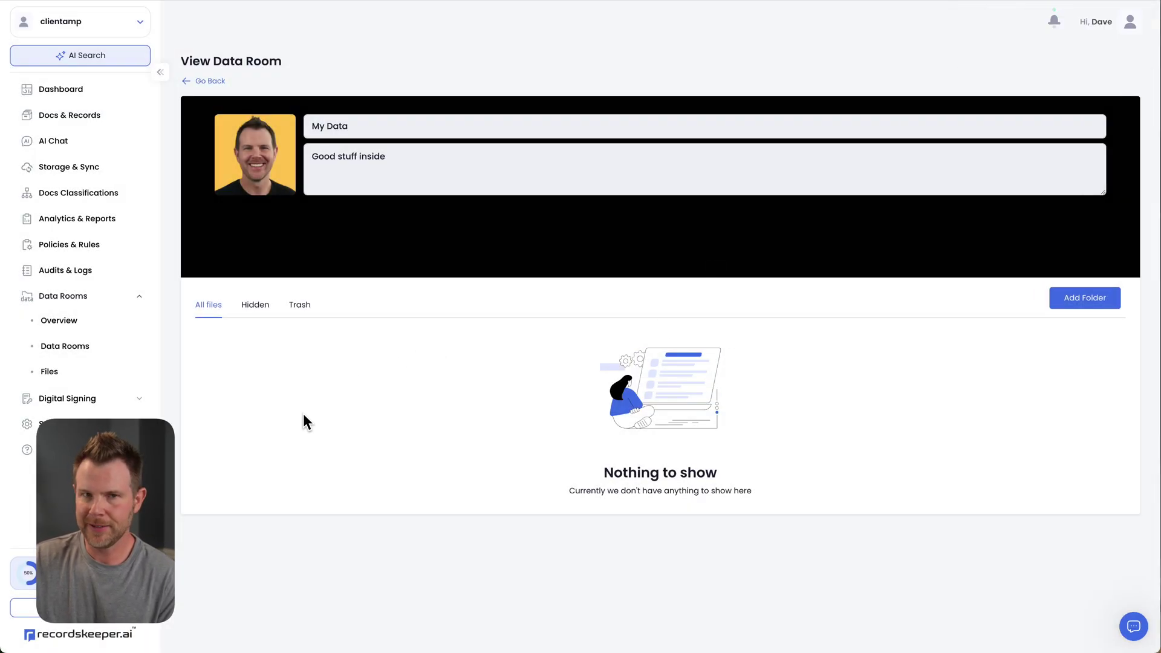
pyautogui.click(54, 424)
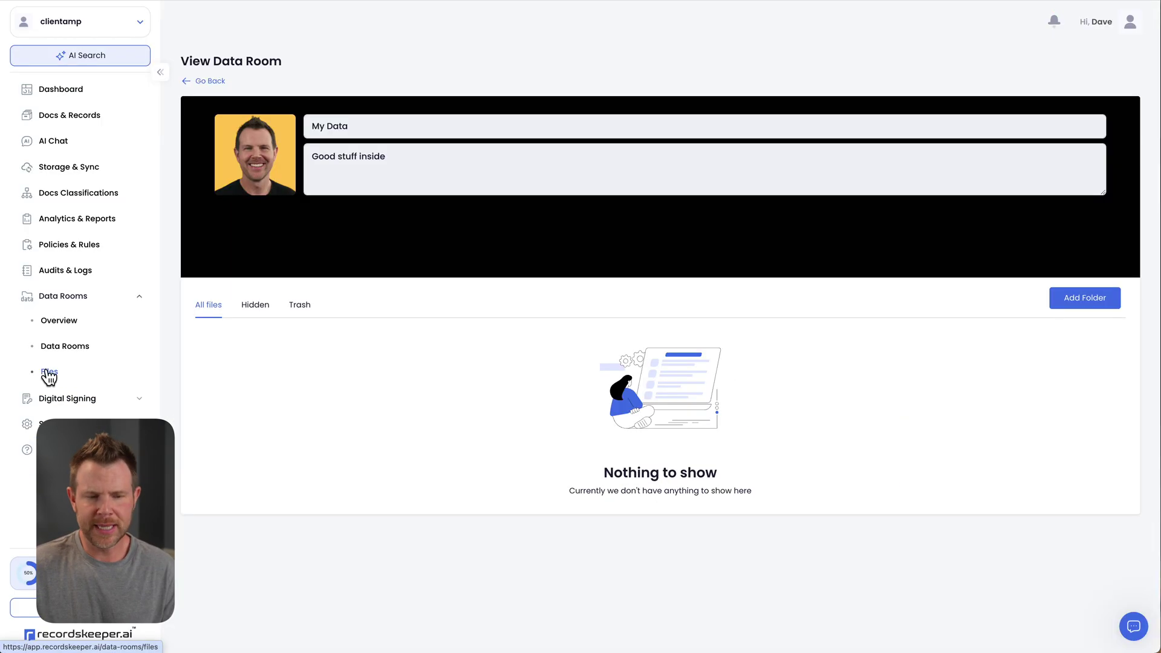
# - Upload a computer image into the Files folder and save it, then right-click the blog's image
pyautogui.click(49, 372)
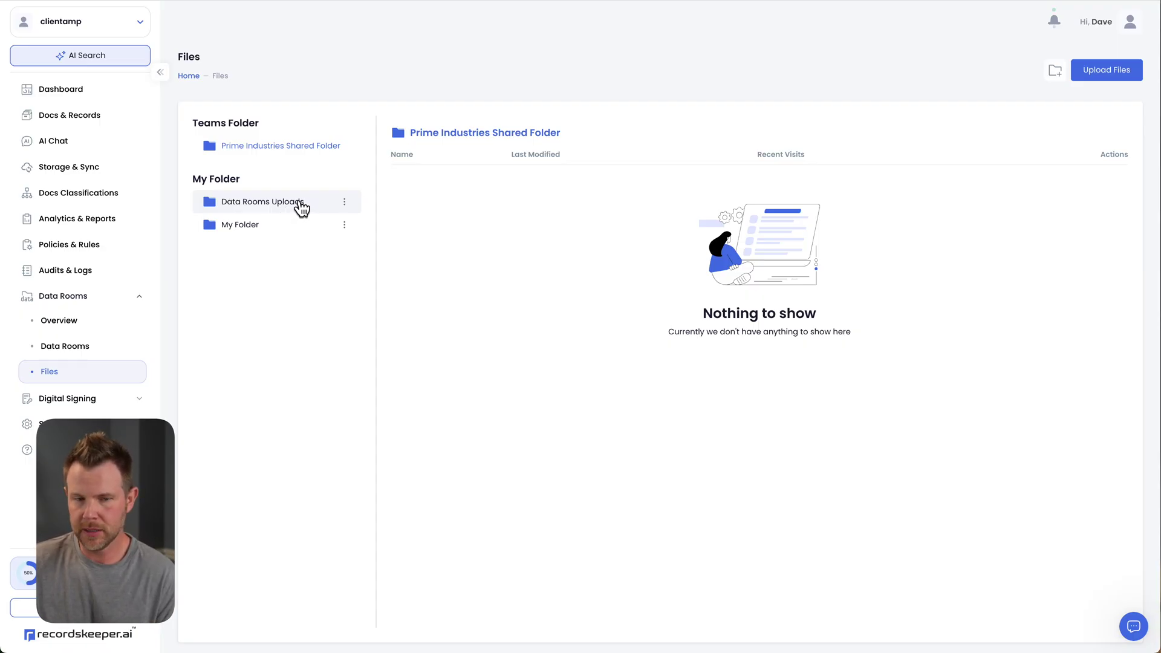
pyautogui.click(1106, 71)
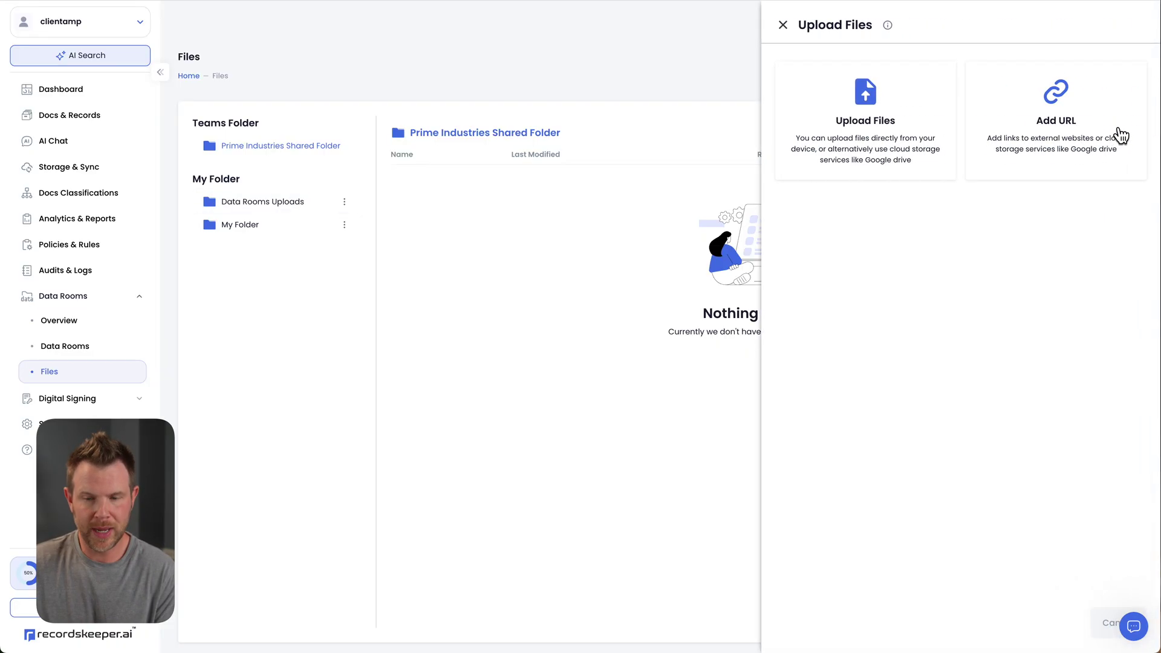
pyautogui.click(889, 141)
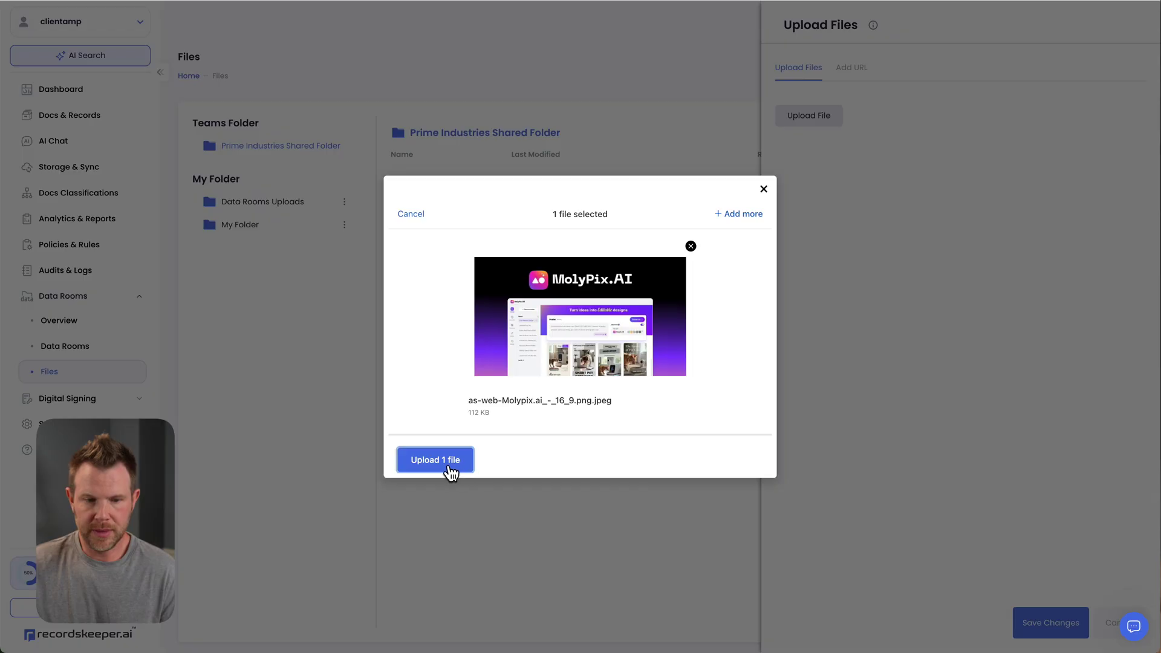
pyautogui.click(451, 465)
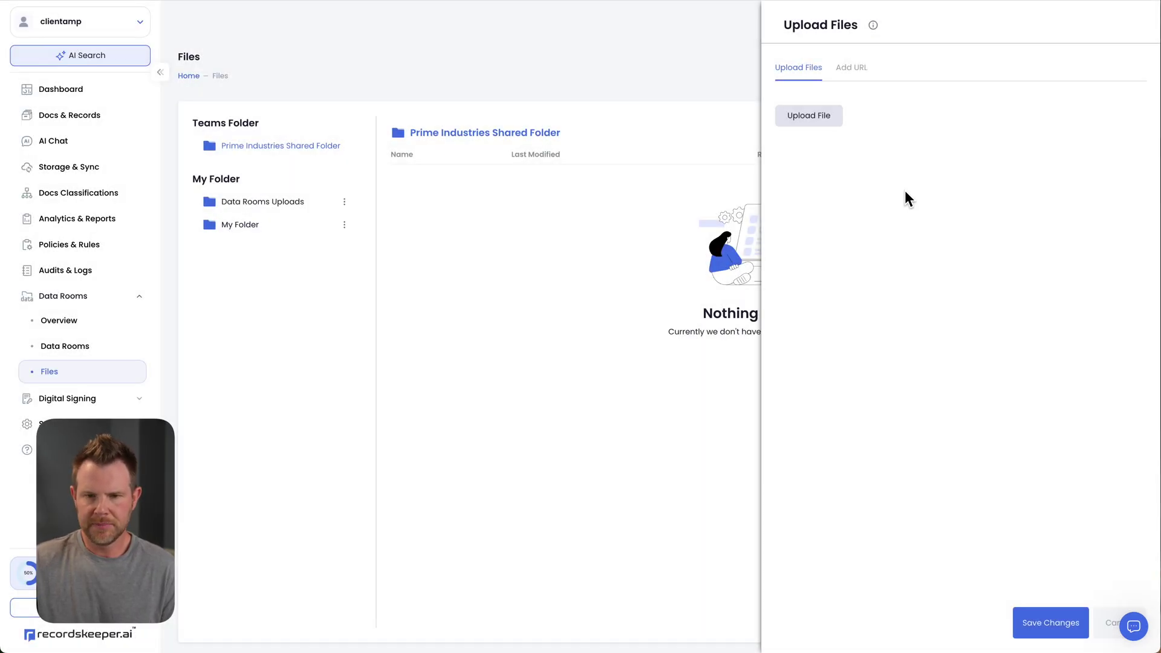
pyautogui.click(1052, 625)
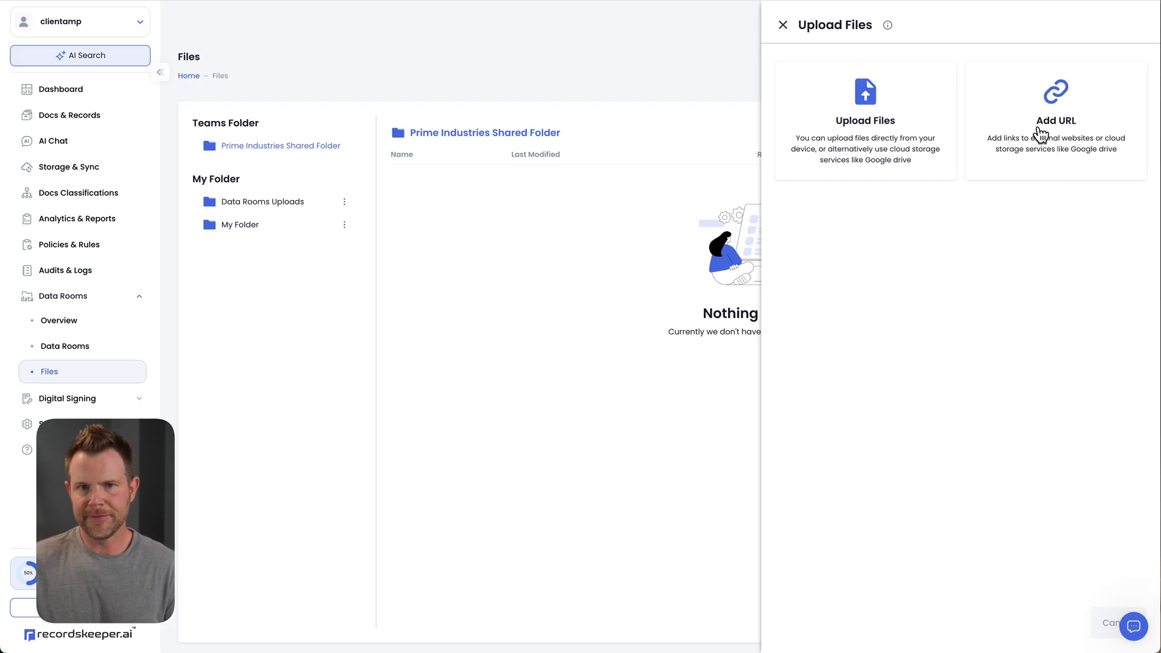
pyautogui.write('dave')
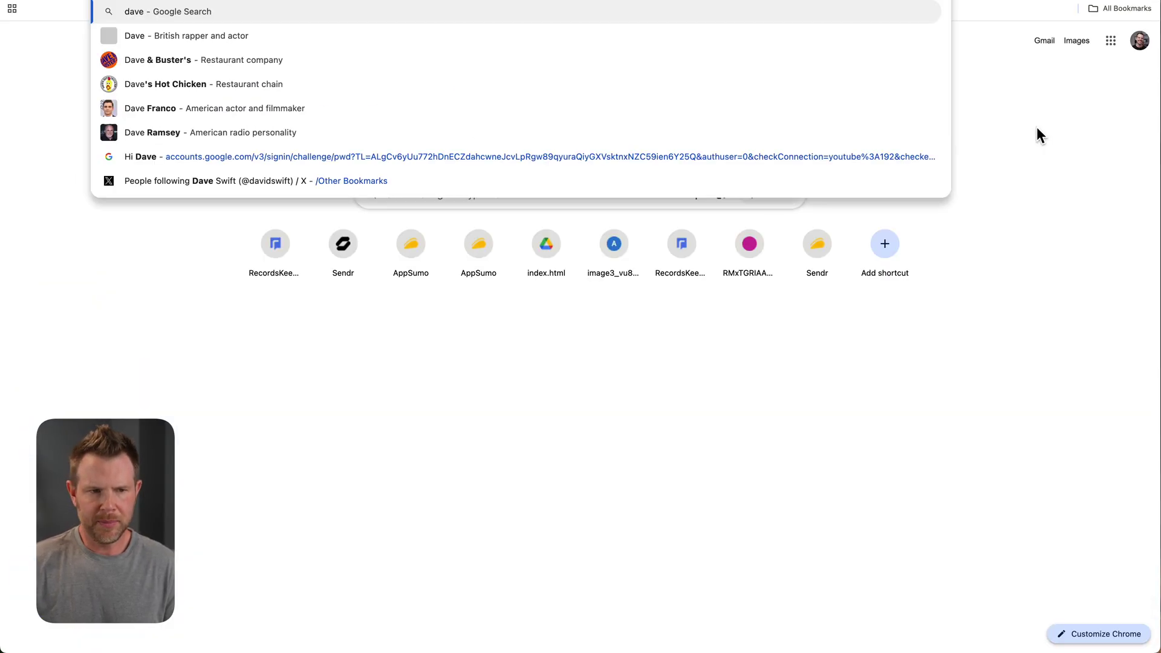
pyautogui.write('swift.')
pyautogui.press('Return')
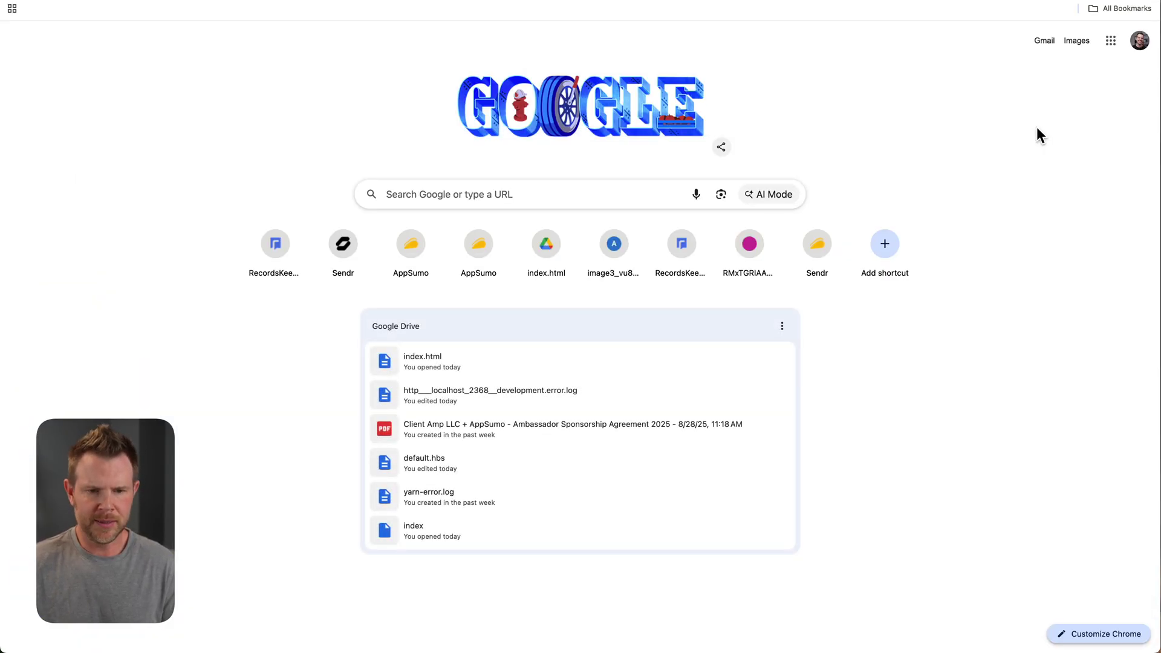
pyautogui.scroll(-10, 655, 419)
pyautogui.rightClick(686, 371)
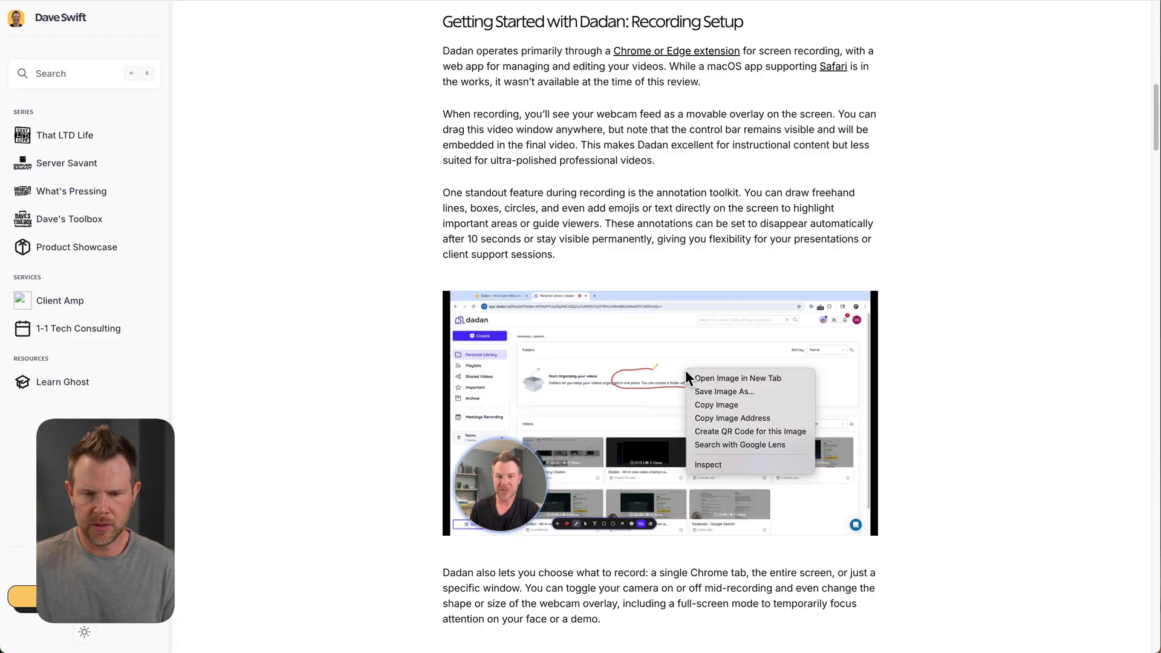
# - Copy the blog image address and try saving it as 'My image', which gets rejected
pyautogui.click(725, 420)
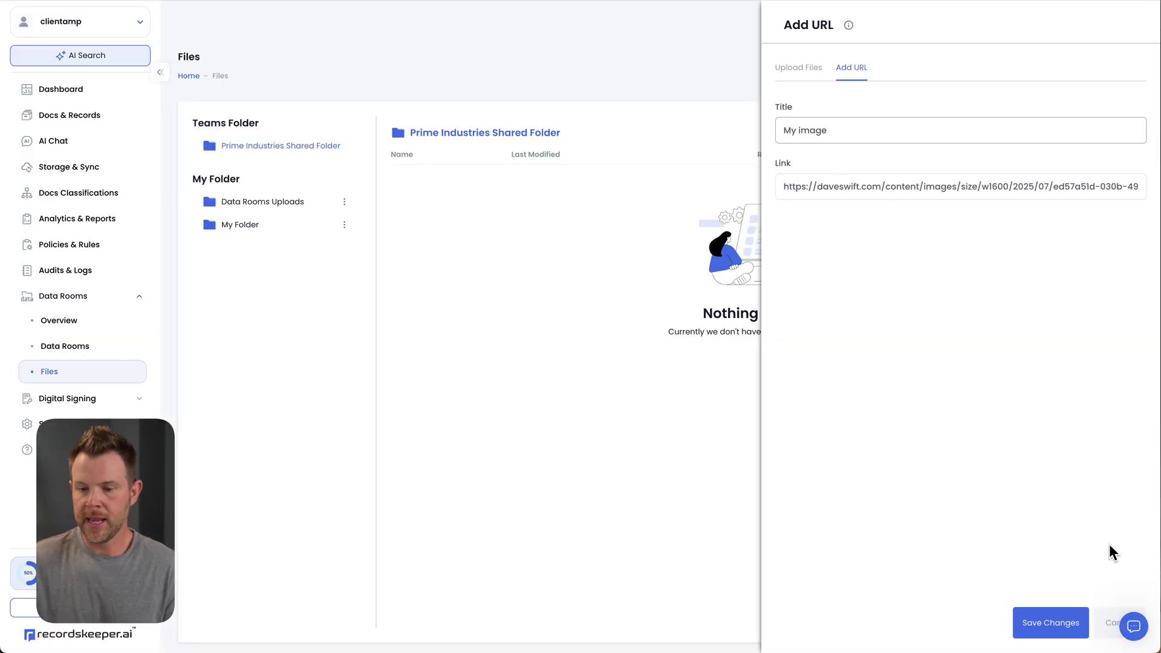
pyautogui.click(1051, 622)
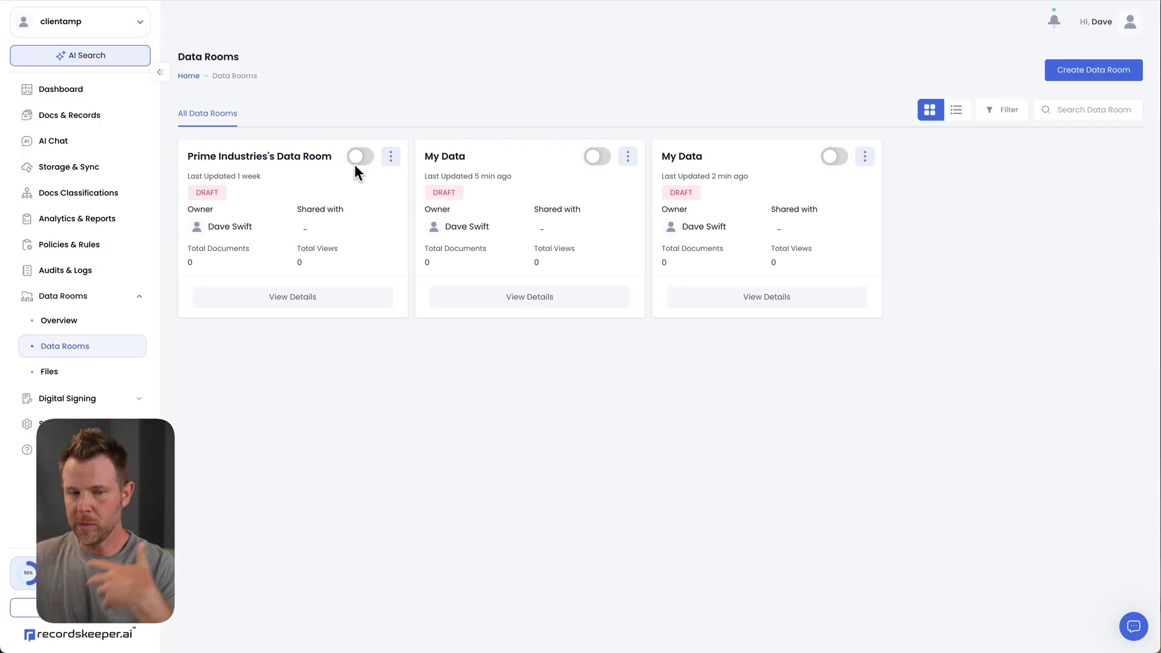
# - Publish the Prime Industries data room, open its share-link form, then open the settings menu
pyautogui.click(358, 157)
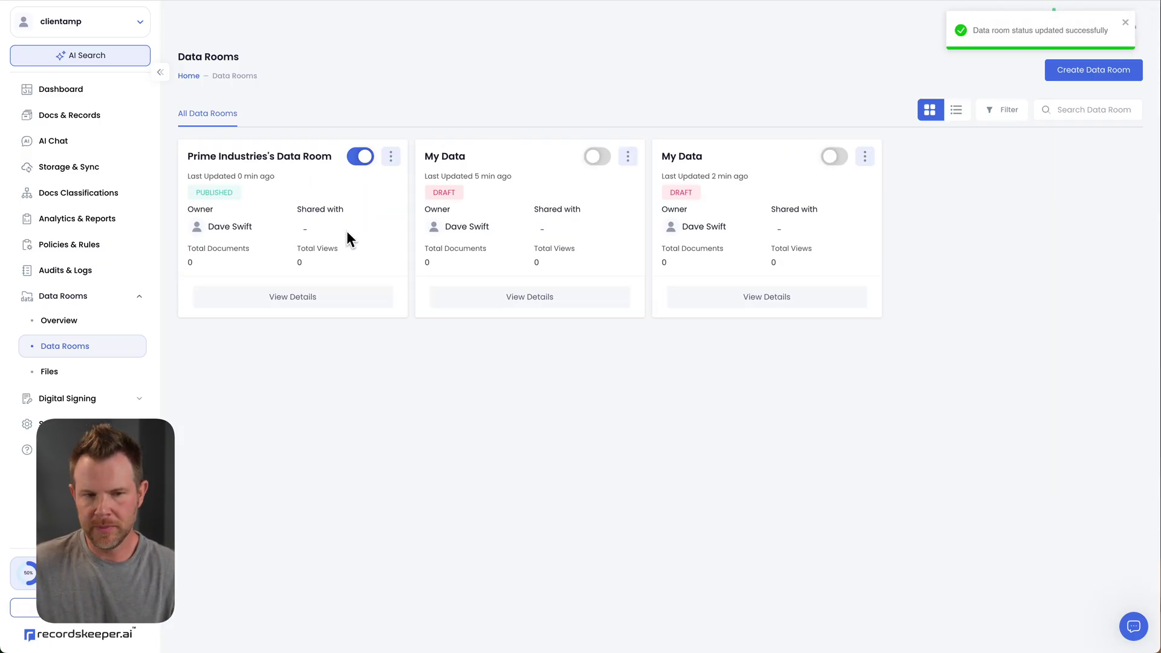
pyautogui.click(312, 299)
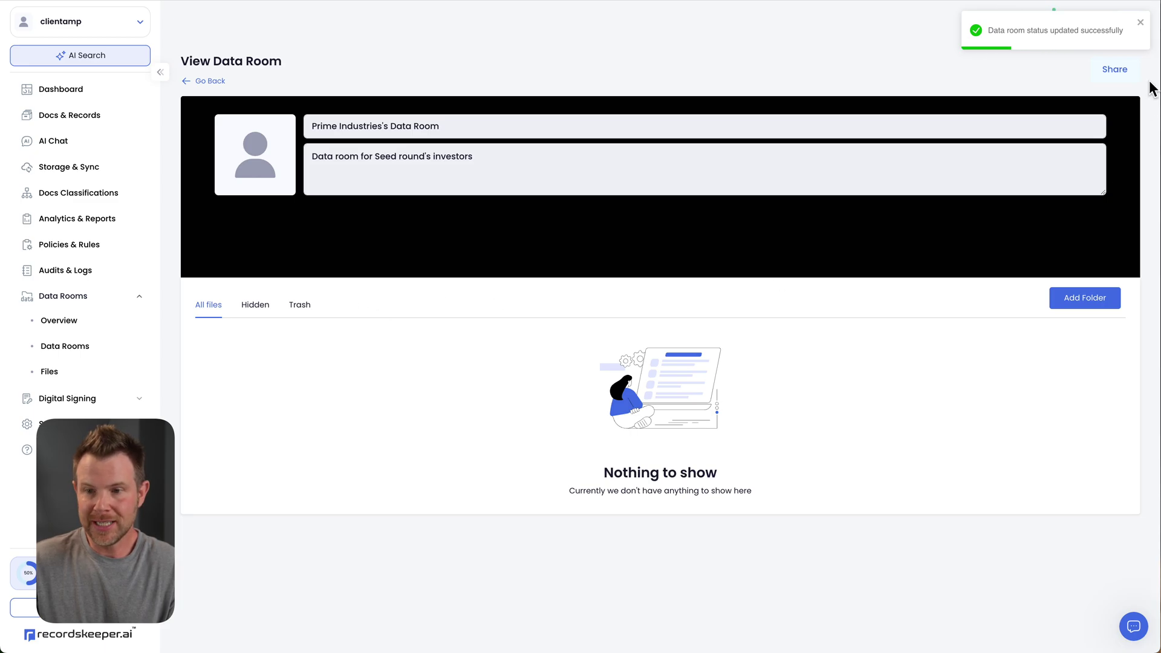
pyautogui.click(1114, 70)
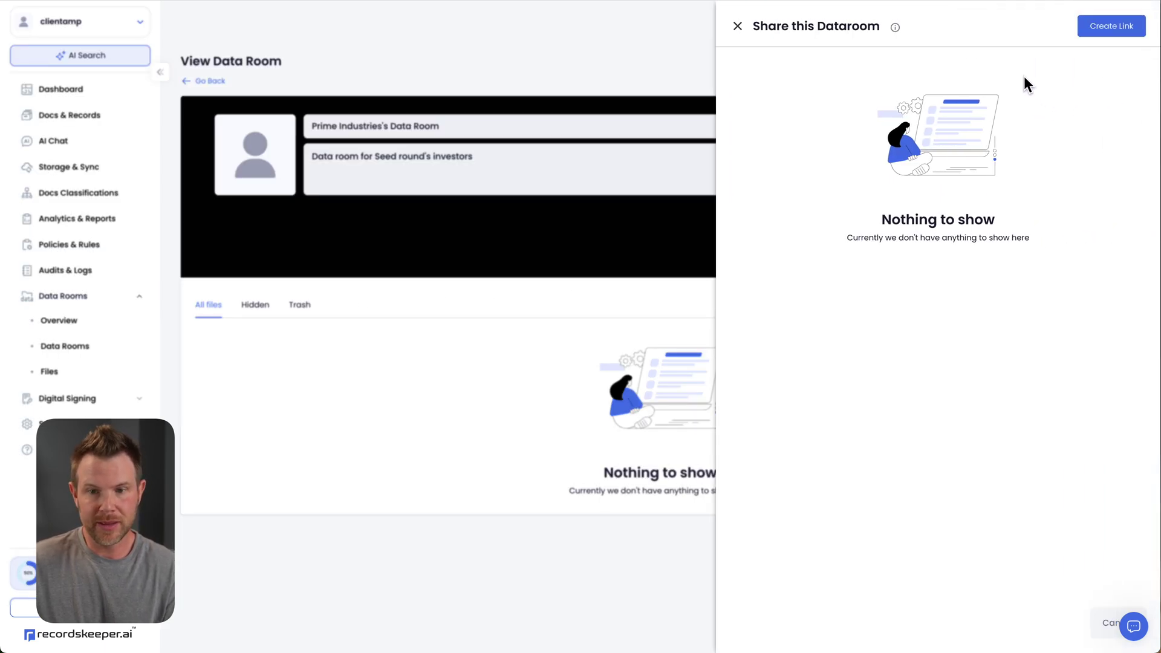
pyautogui.click(1109, 27)
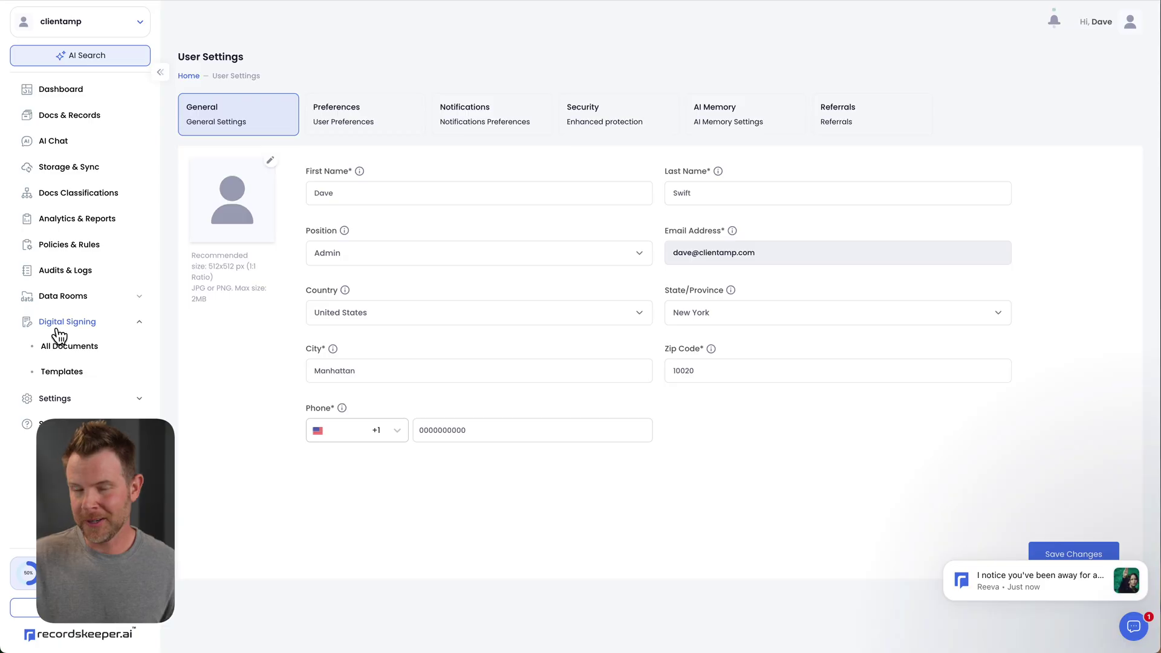
pyautogui.click(55, 399)
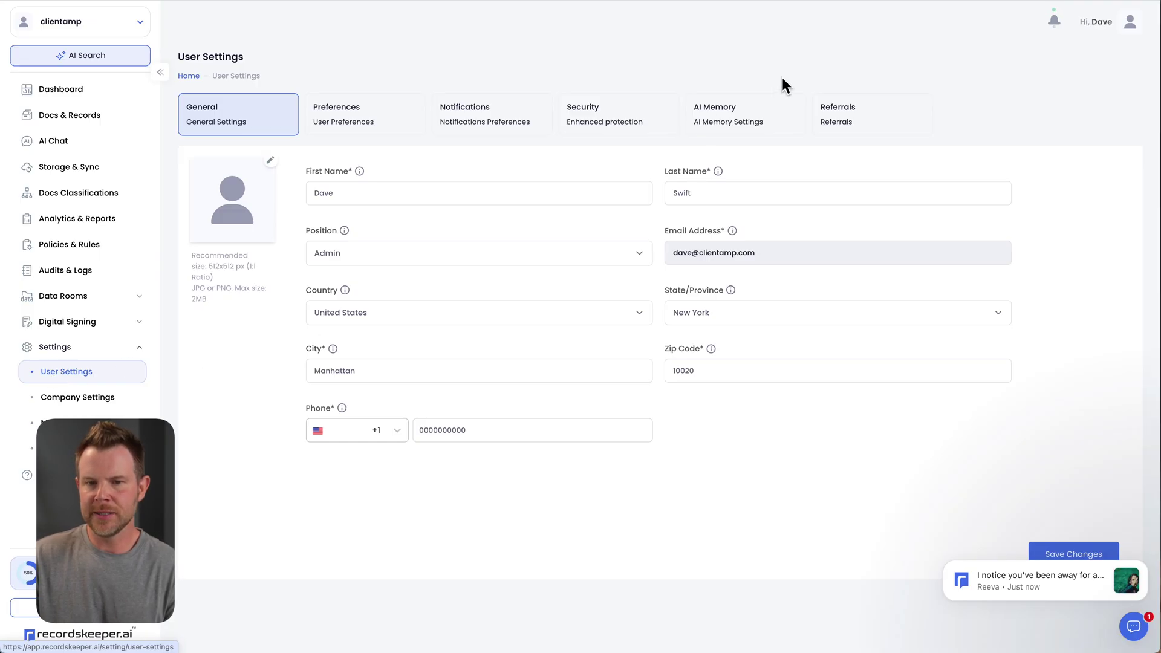
# - Review the AI Memory settings, then the Company Settings Branding options
pyautogui.click(760, 116)
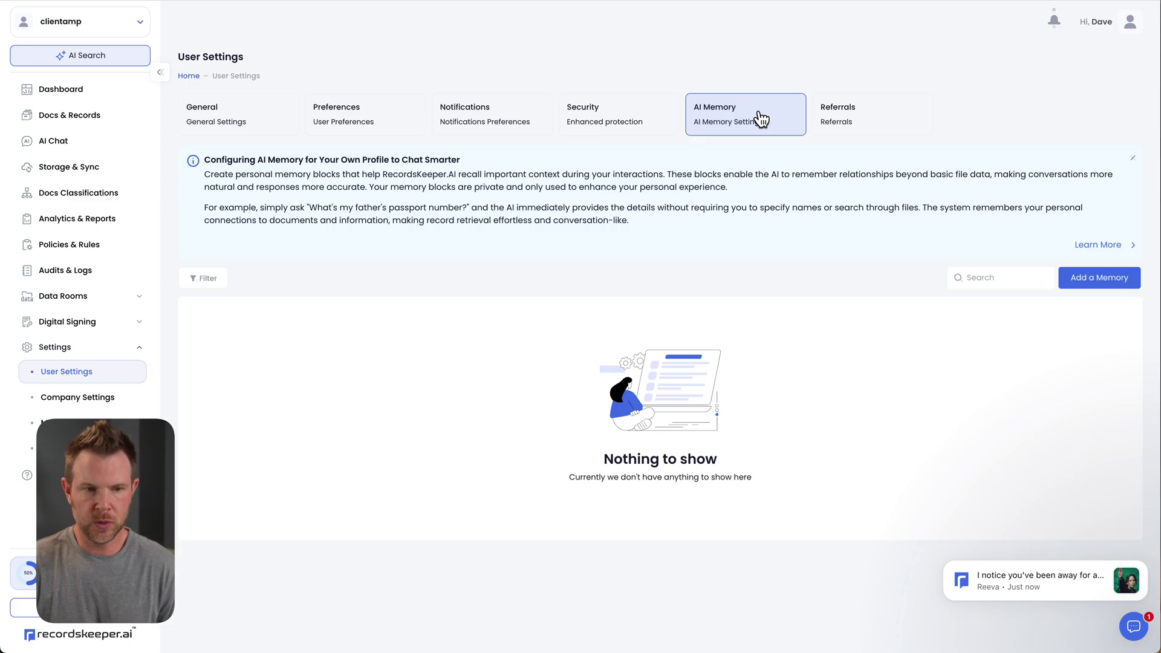
pyautogui.click(77, 397)
pyautogui.click(202, 181)
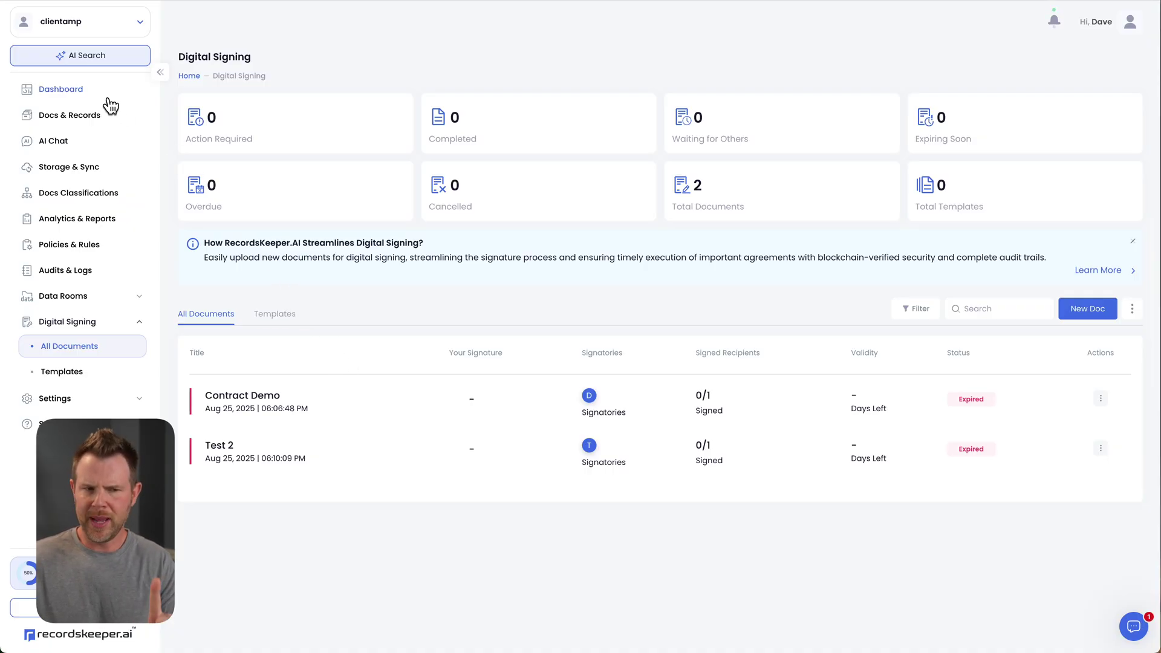
pyautogui.click(60, 89)
pyautogui.scroll(-5, 748, 334)
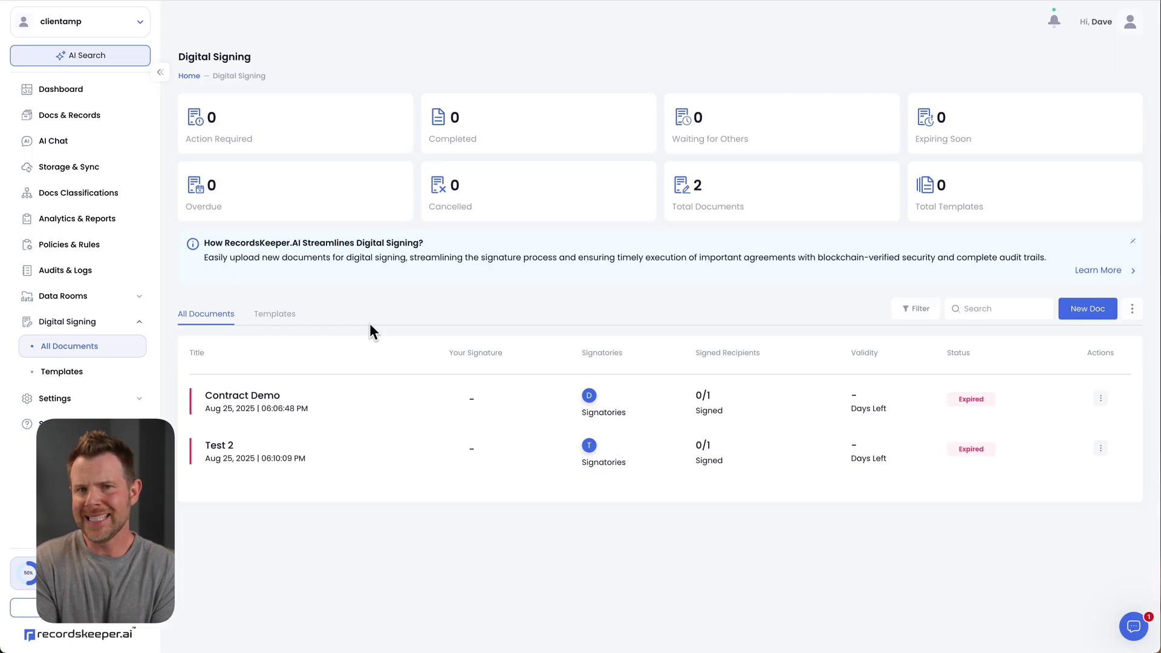
# - Start a new signing document, My Contract, with no template and expiry date 09/08/2025
pyautogui.click(1088, 308)
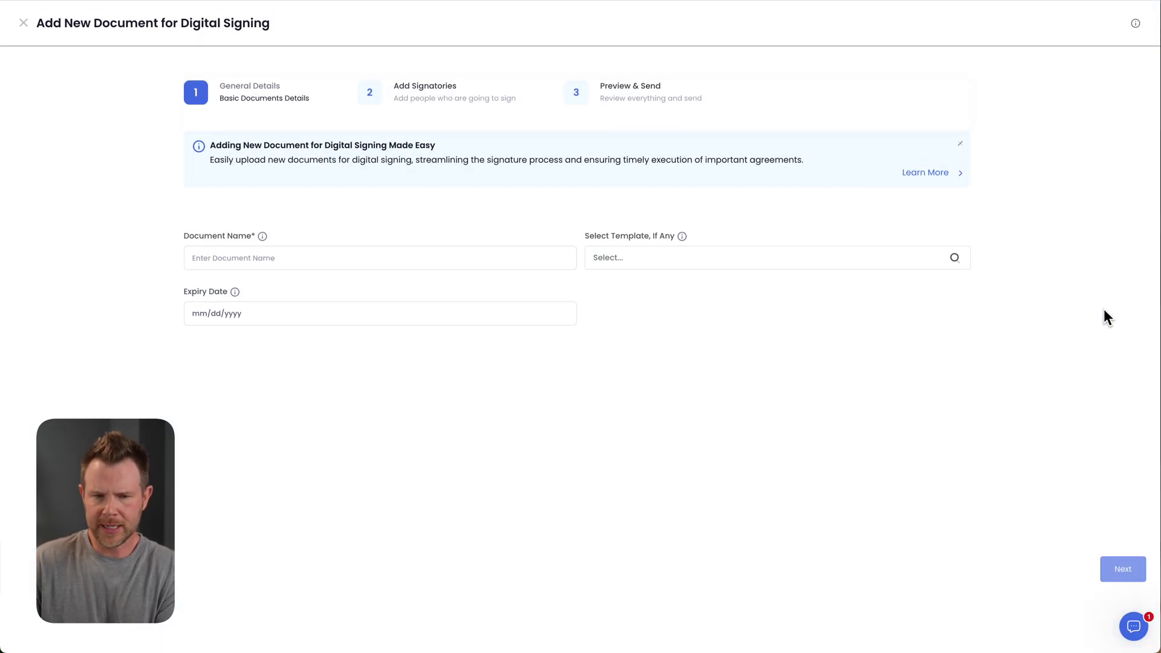
pyautogui.click(276, 257)
pyautogui.write('My Contract')
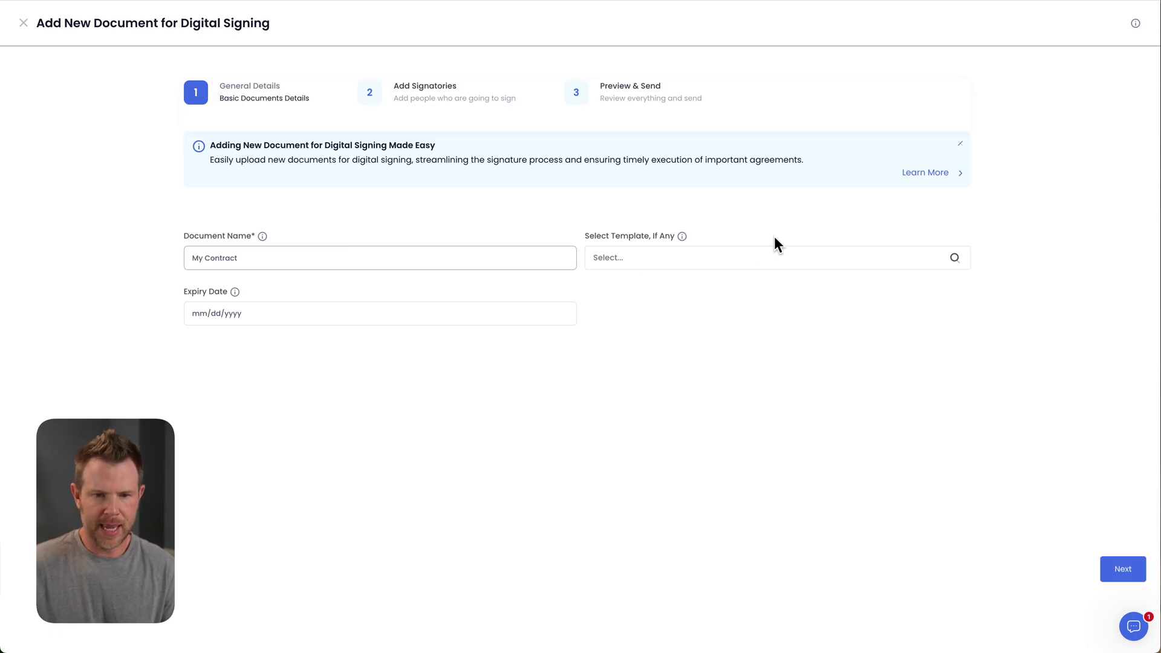
pyautogui.click(762, 257)
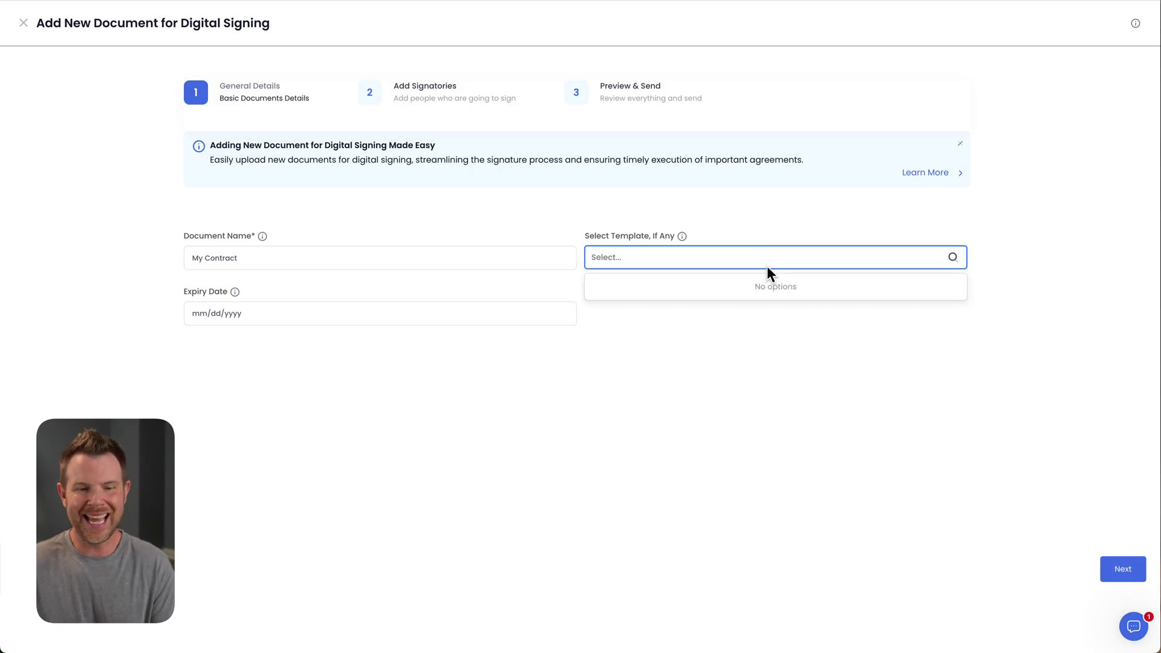
pyautogui.click(764, 373)
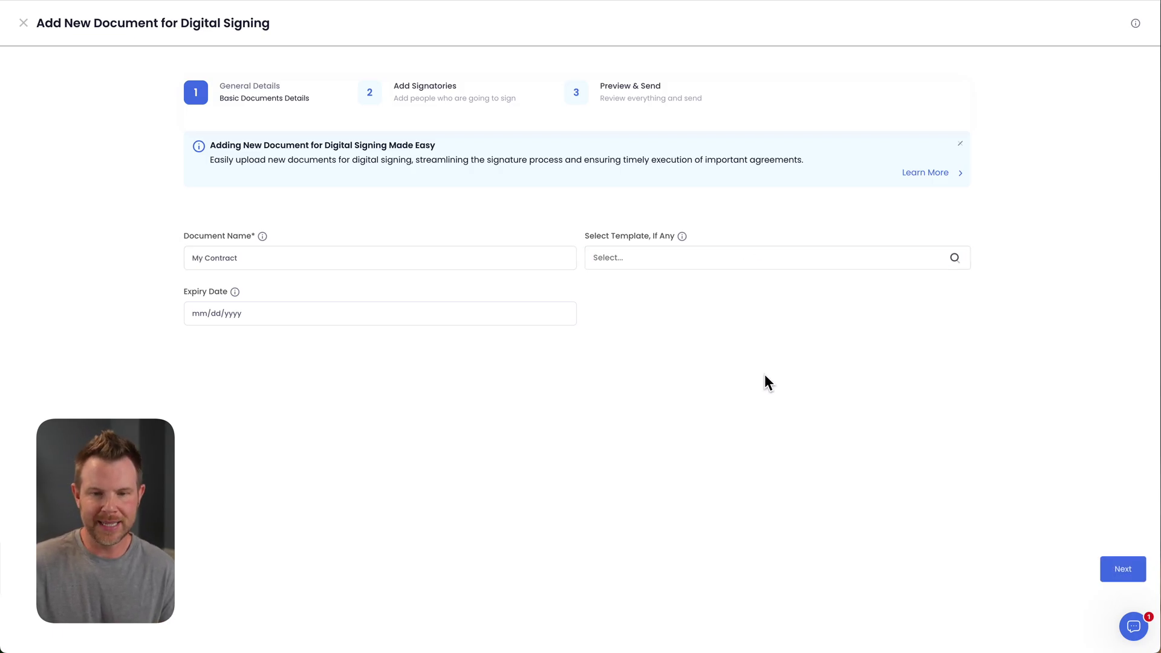
pyautogui.click(389, 320)
pyautogui.click(217, 396)
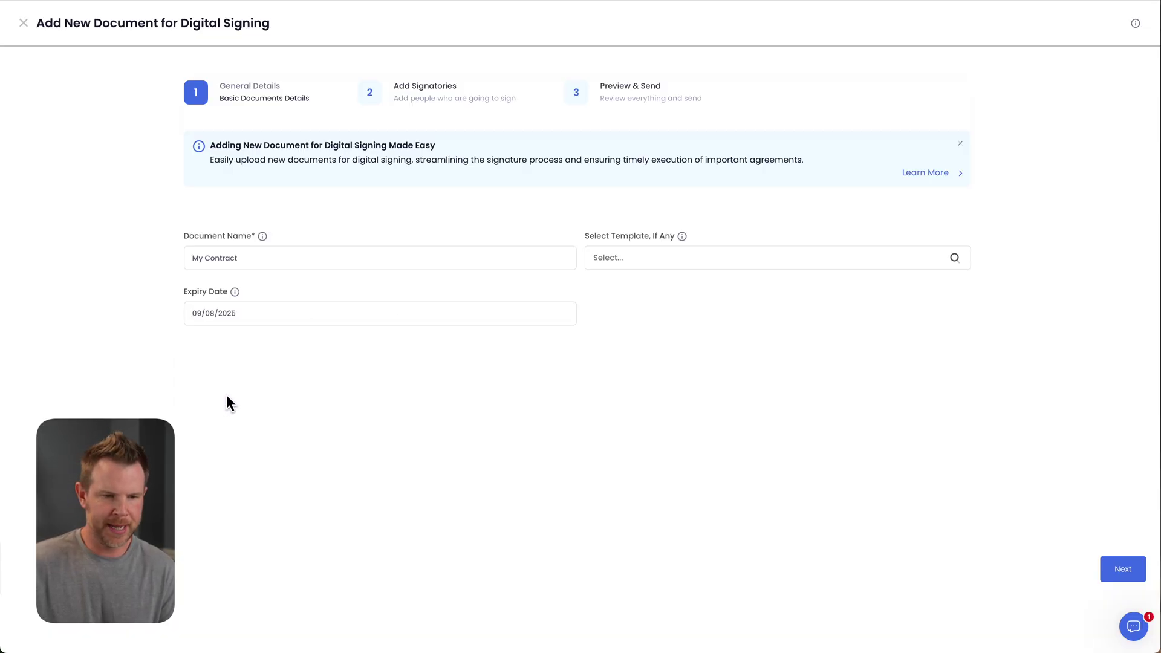
# - Continue to the documents step and add the letter demo PDF to sign
pyautogui.click(1124, 570)
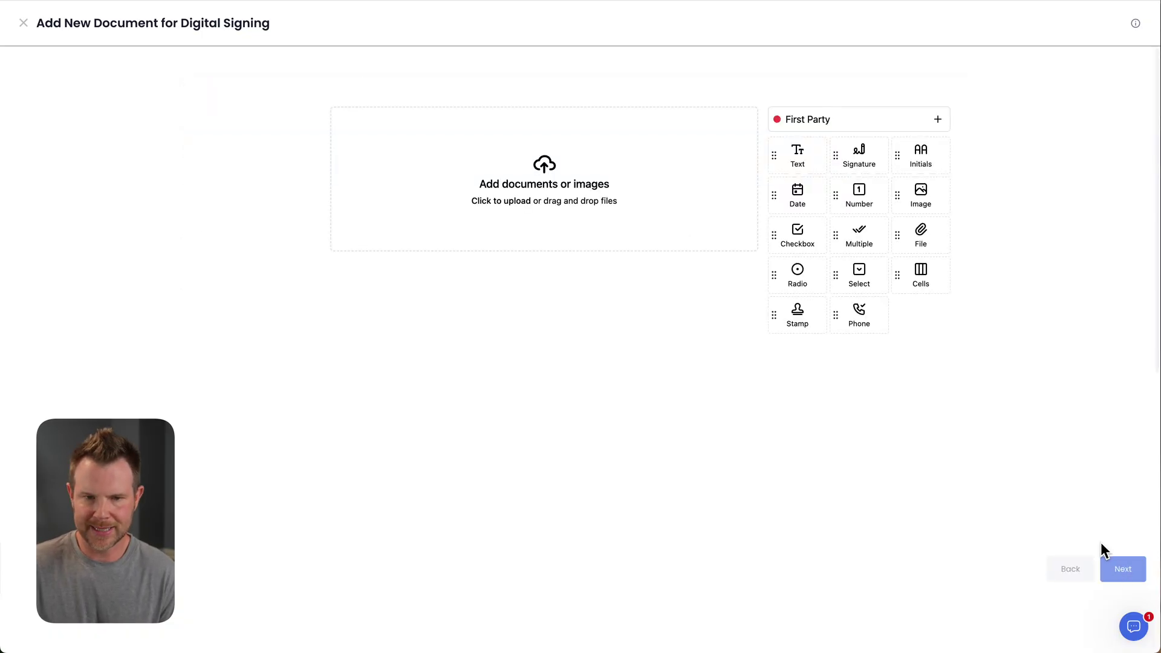
pyautogui.click(573, 186)
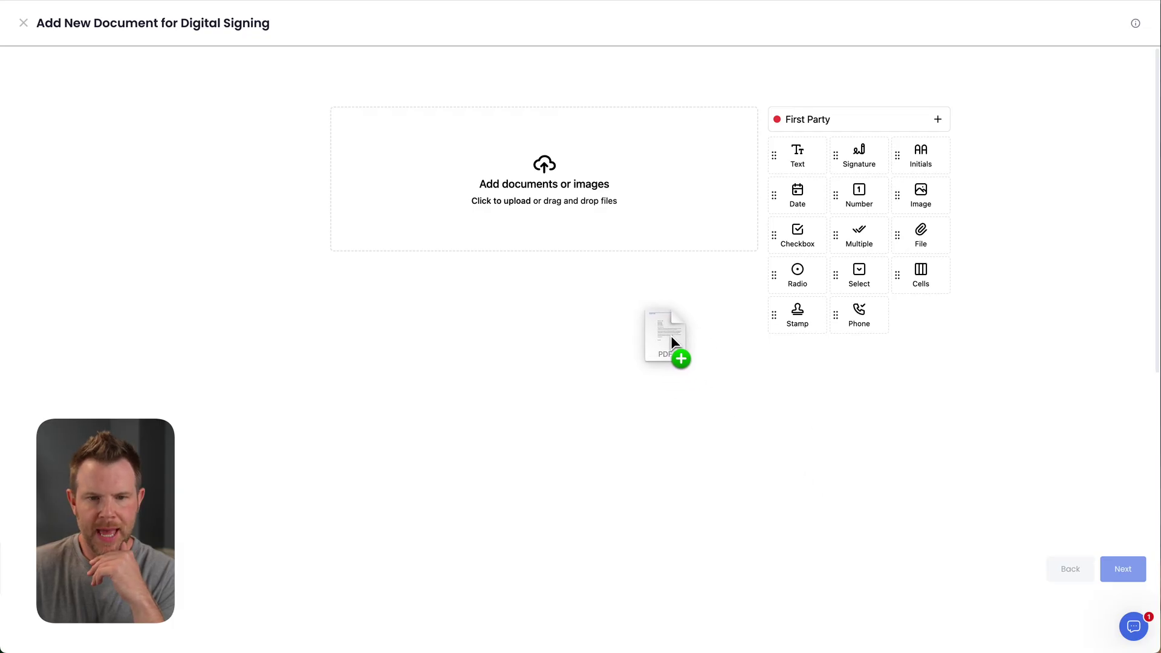
pyautogui.moveTo(671, 335); pyautogui.dragTo(600, 182)
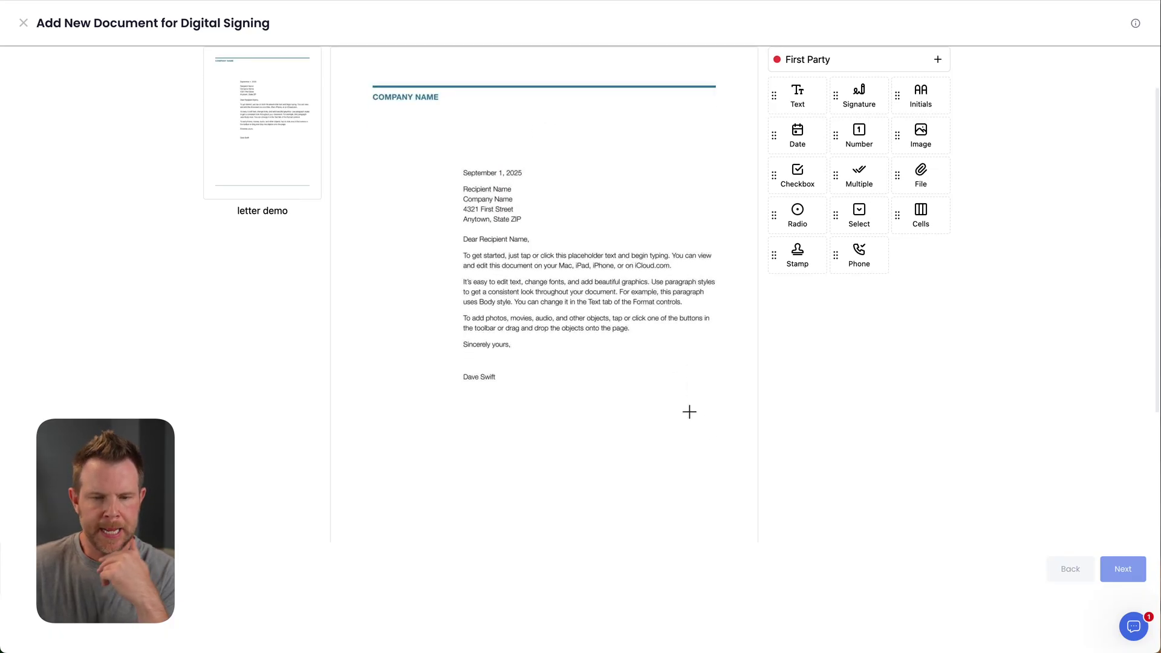
# - Place a signature field below the sign-off and an initials field beside the date
pyautogui.click(862, 95)
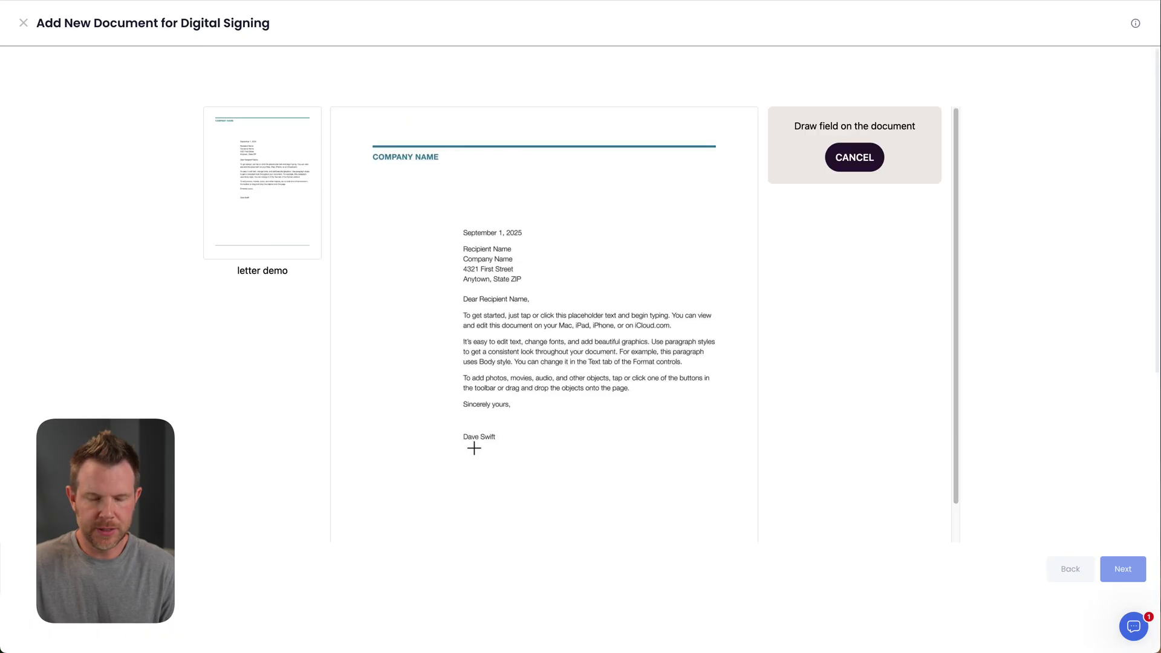
pyautogui.moveTo(466, 447); pyautogui.dragTo(623, 482)
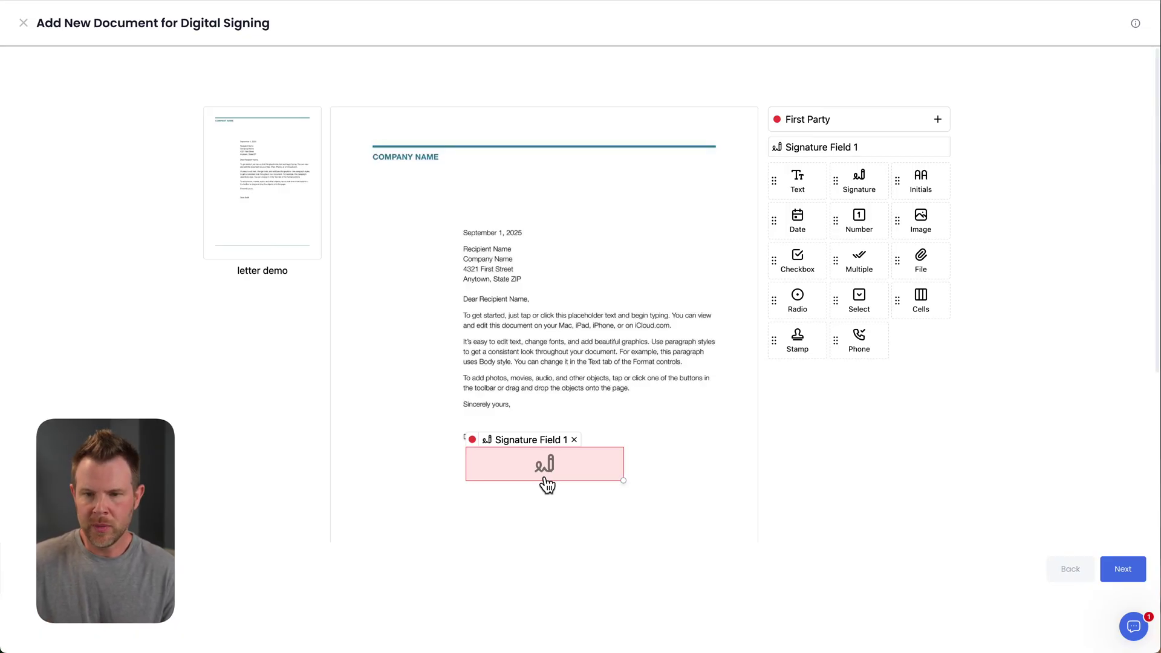
pyautogui.click(919, 182)
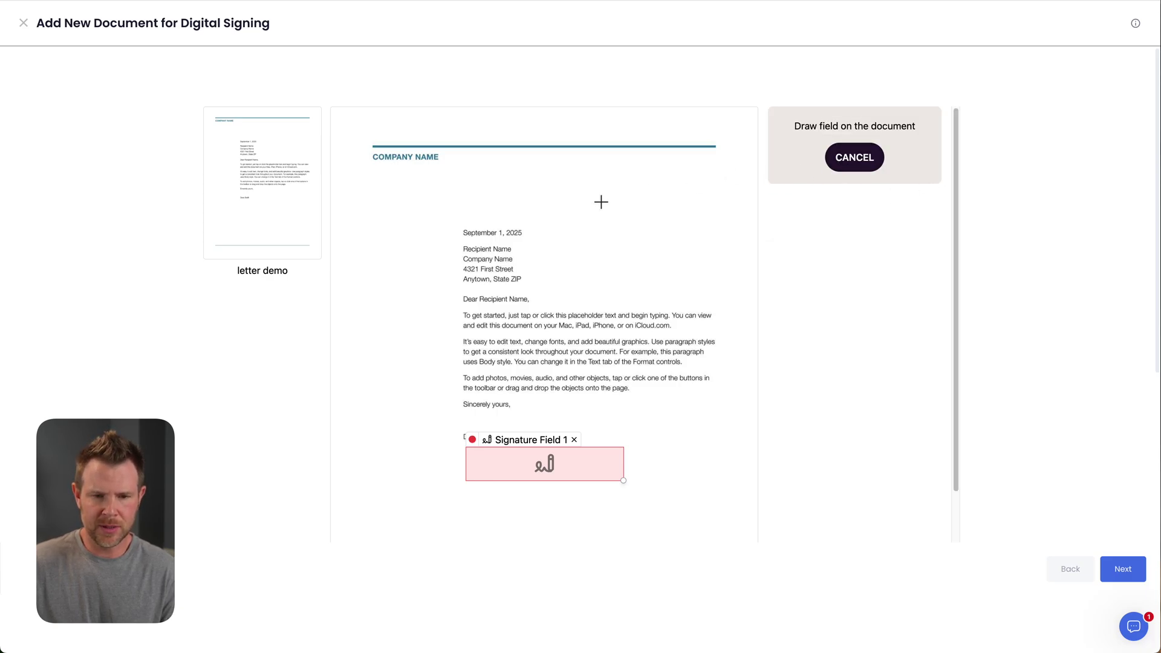
pyautogui.moveTo(524, 225); pyautogui.dragTo(562, 245)
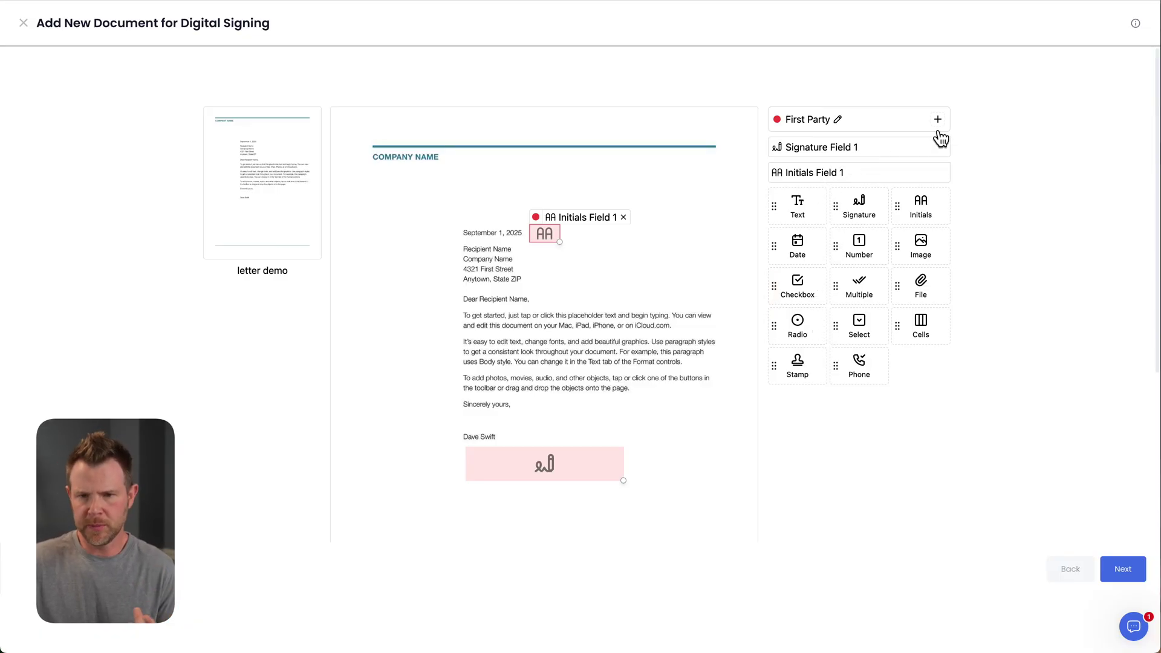
pyautogui.moveTo(836, 123)
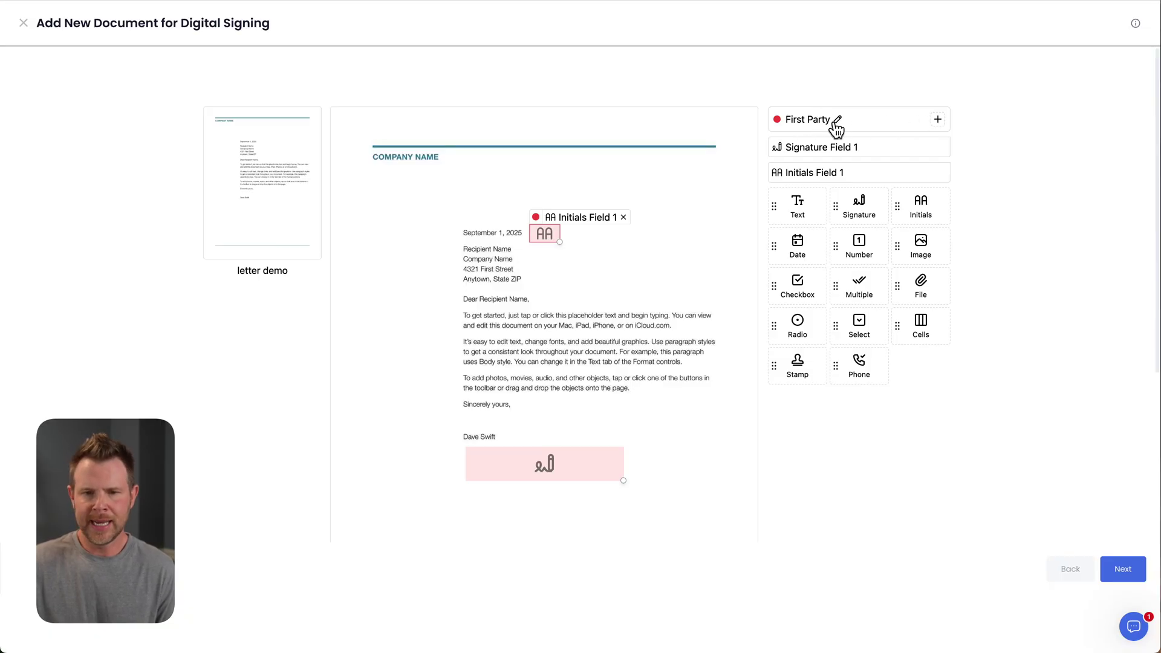
# - Rename the first party, add and rename a second party, and place its signature field
pyautogui.click(834, 124)
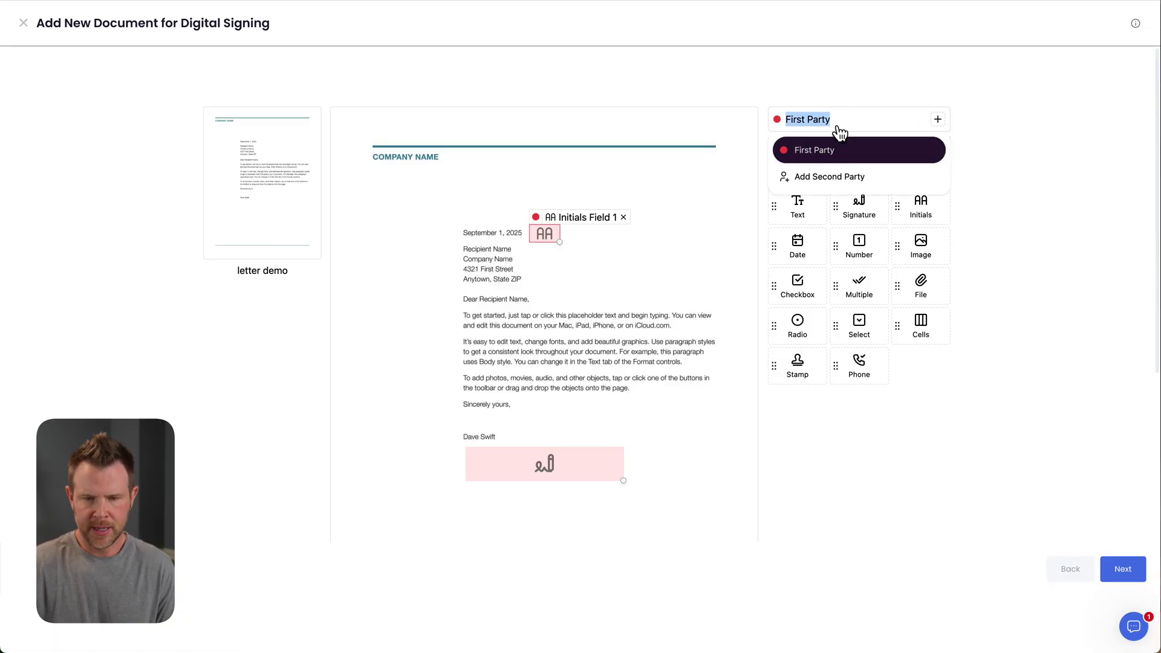
pyautogui.write('Dave')
pyautogui.press('Return')
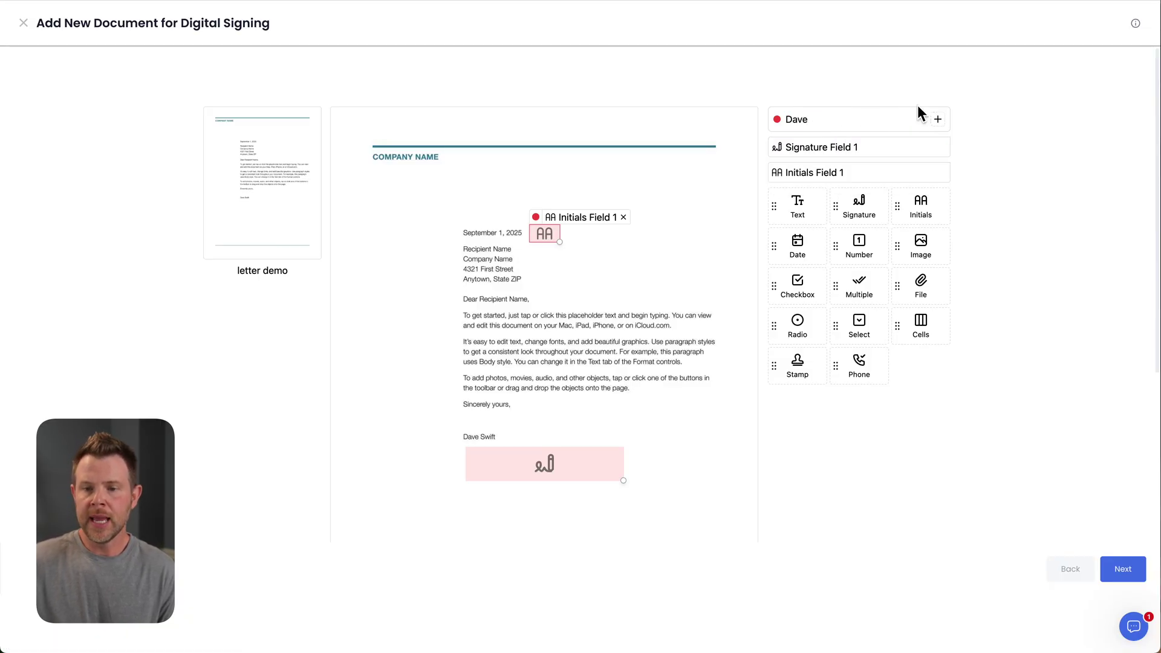
pyautogui.click(934, 120)
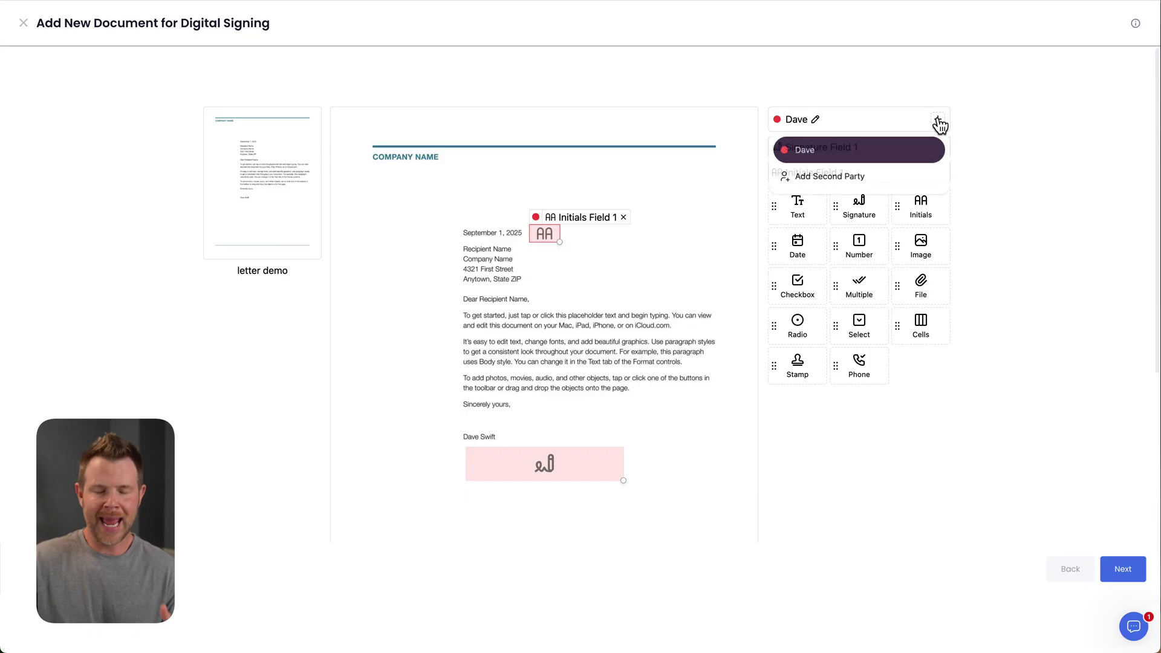
pyautogui.click(829, 176)
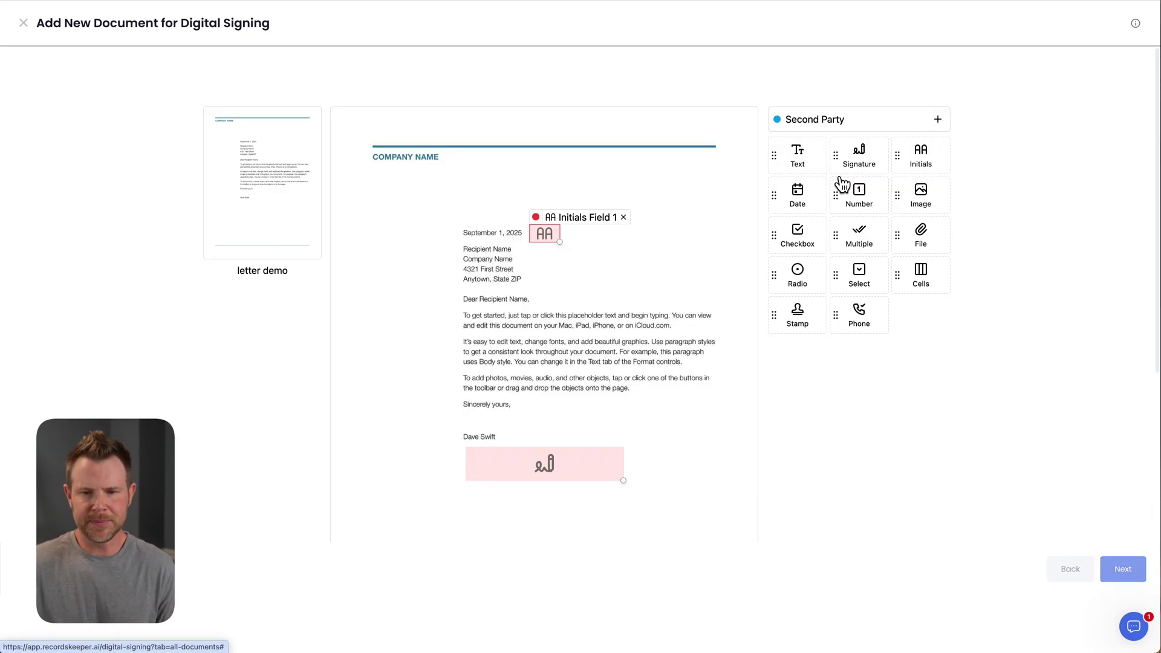
pyautogui.click(824, 119)
pyautogui.write('n')
pyautogui.press('Return')
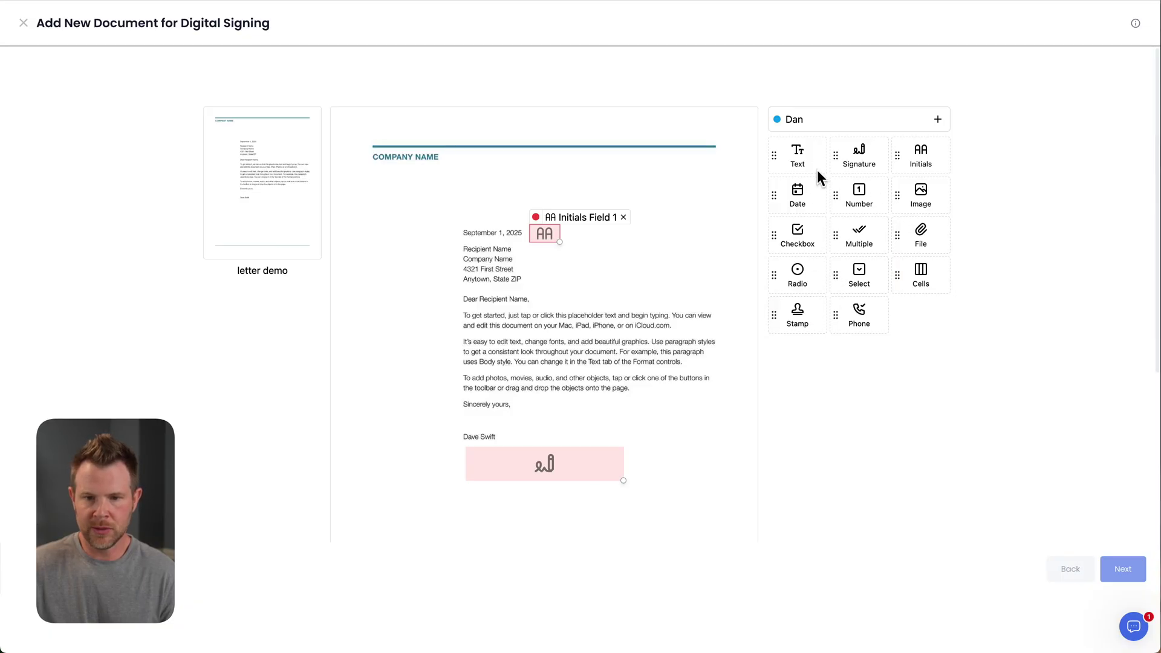
pyautogui.moveTo(866, 158); pyautogui.dragTo(535, 508)
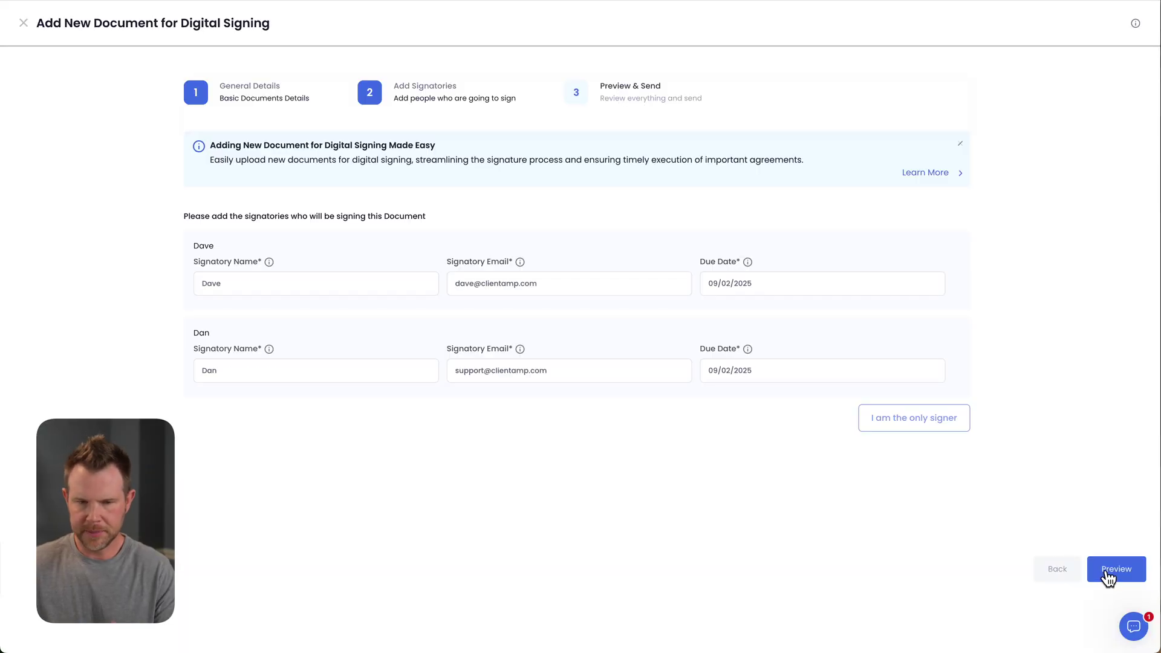
# - Preview the My Contract summary and send it to both signatories
pyautogui.click(1110, 574)
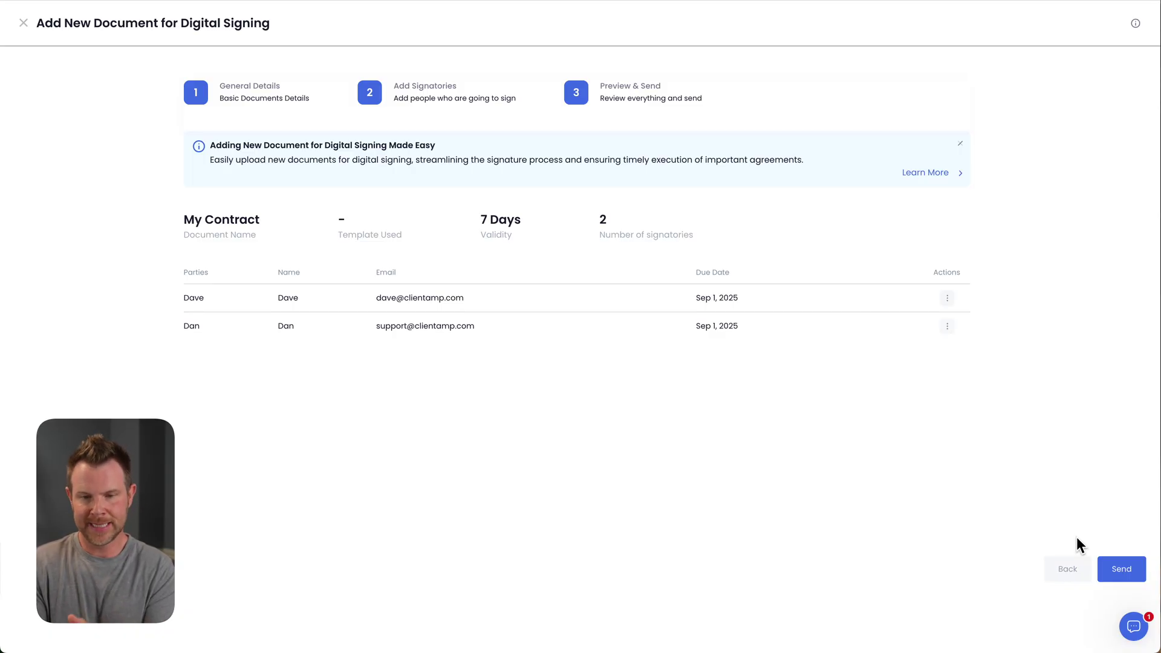
pyautogui.click(1110, 561)
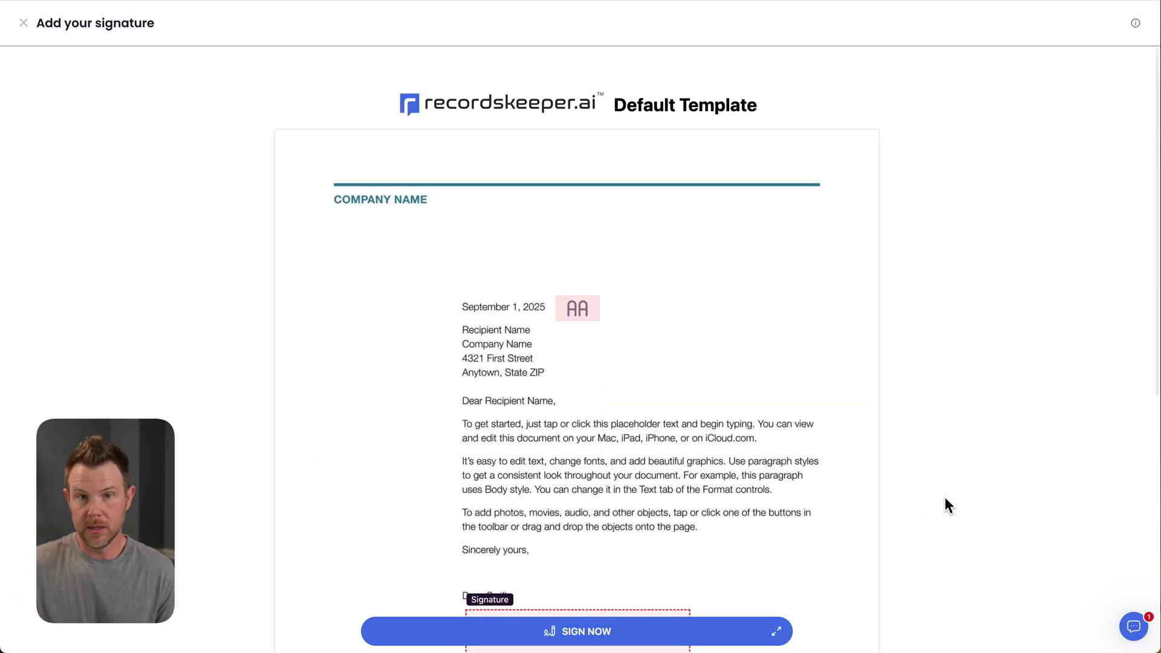
# - Fill the initials field, first drawing them freehand, then switching to typed initials
pyautogui.click(589, 324)
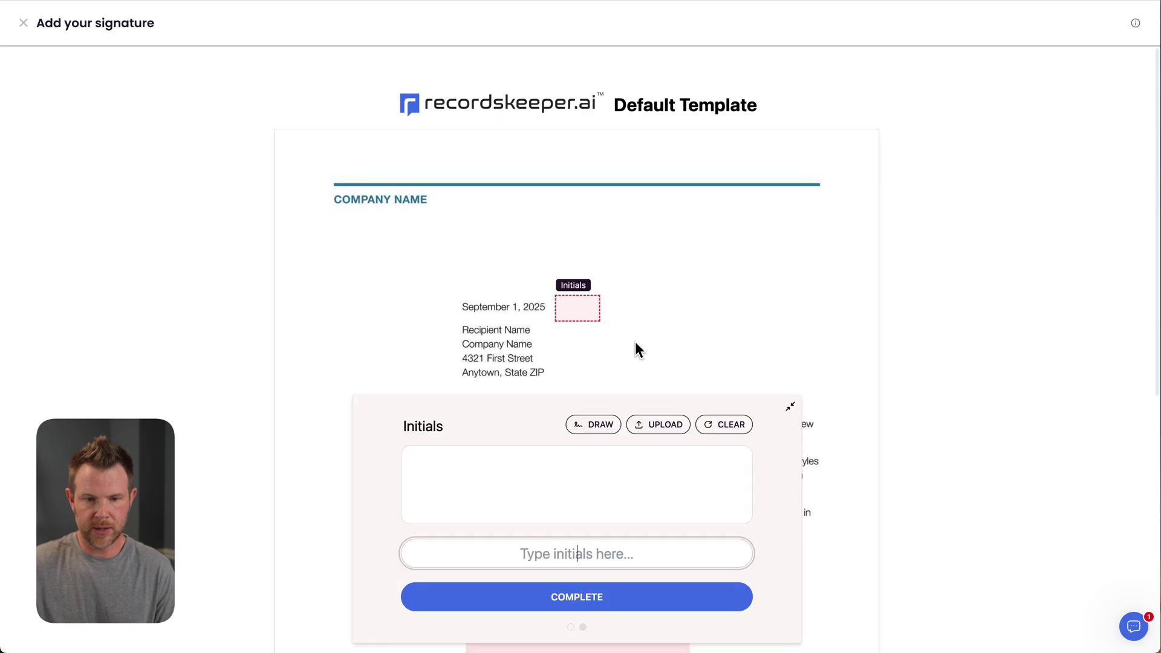
pyautogui.click(593, 425)
pyautogui.moveTo(489, 500); pyautogui.dragTo(496, 557)
pyautogui.scroll(-1, 497, 557)
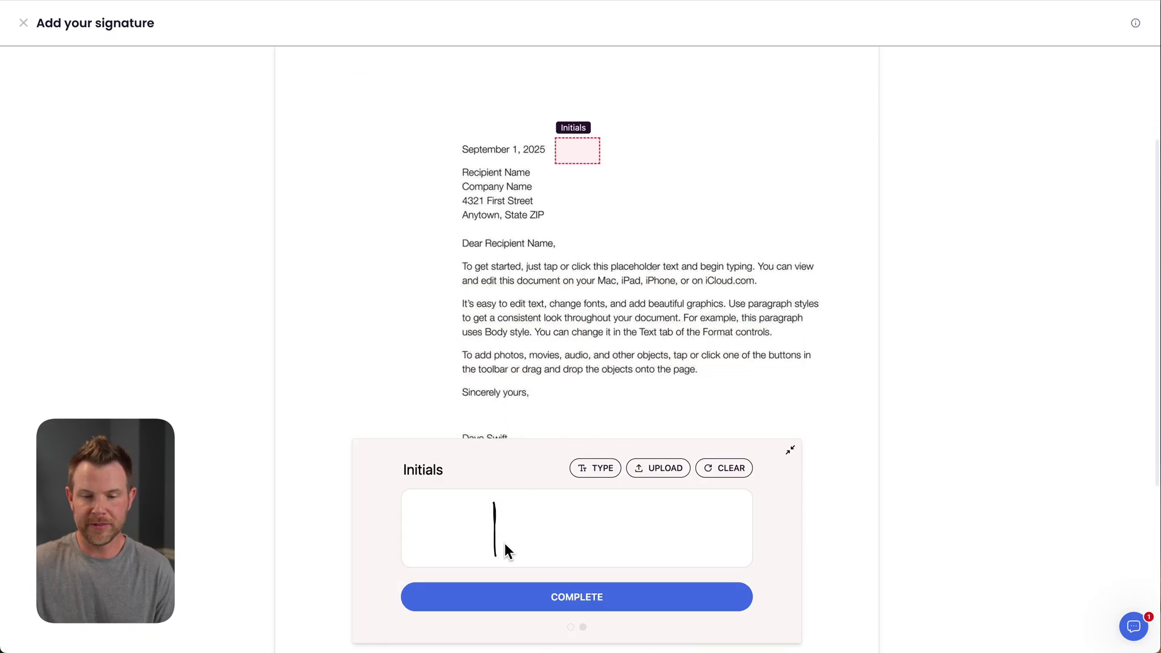
pyautogui.click(594, 468)
pyautogui.click(577, 553)
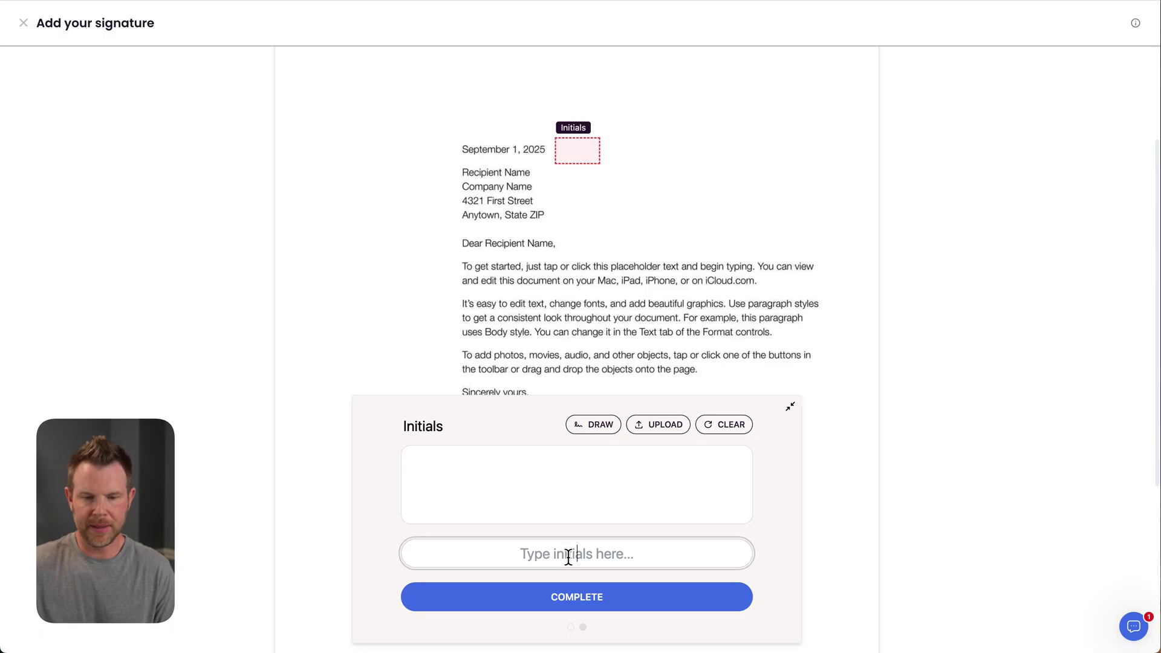
pyautogui.write('DS')
# - Confirm the initials, then draw a signature before switching to typing it
pyautogui.click(632, 603)
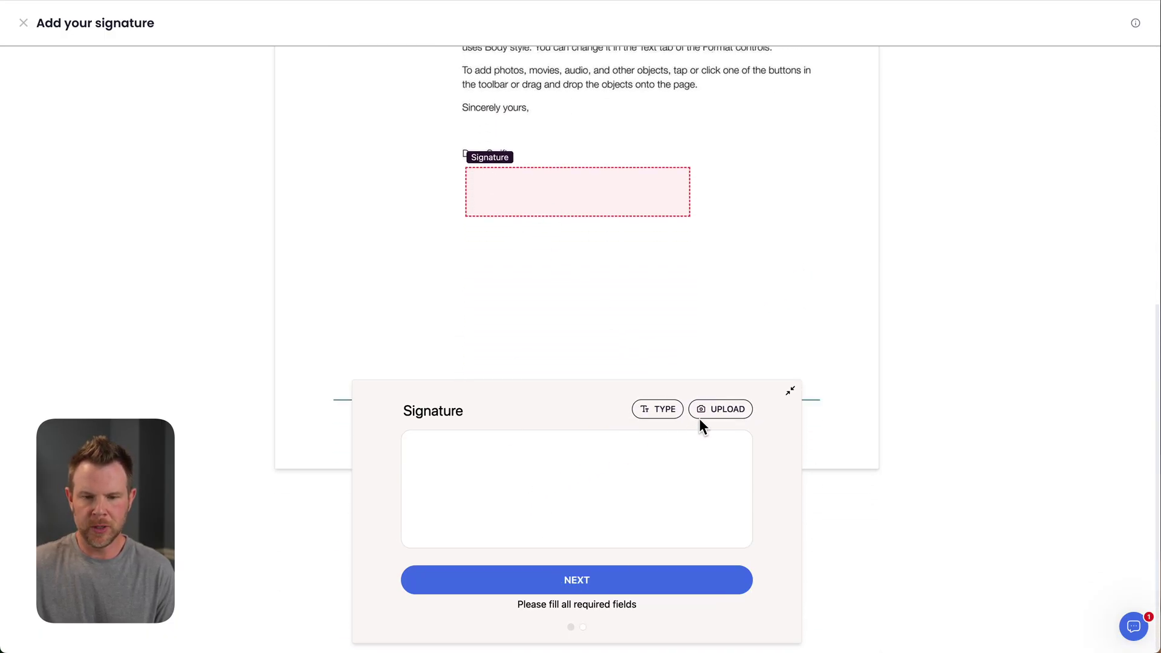
pyautogui.moveTo(454, 461); pyautogui.dragTo(458, 519)
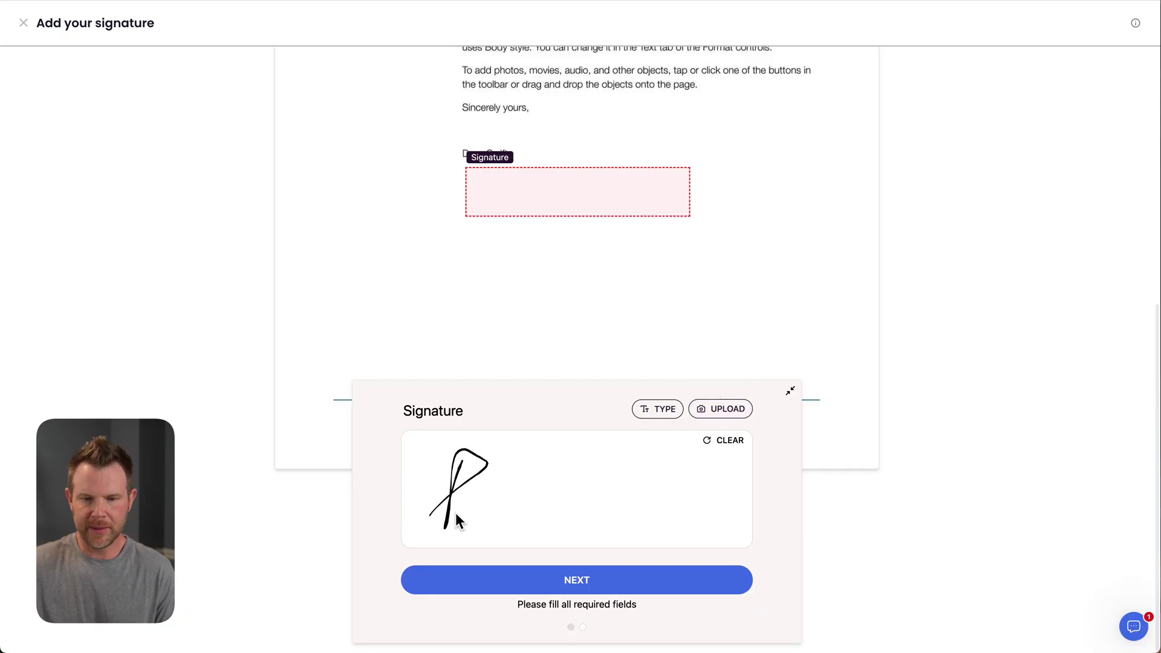
pyautogui.click(659, 410)
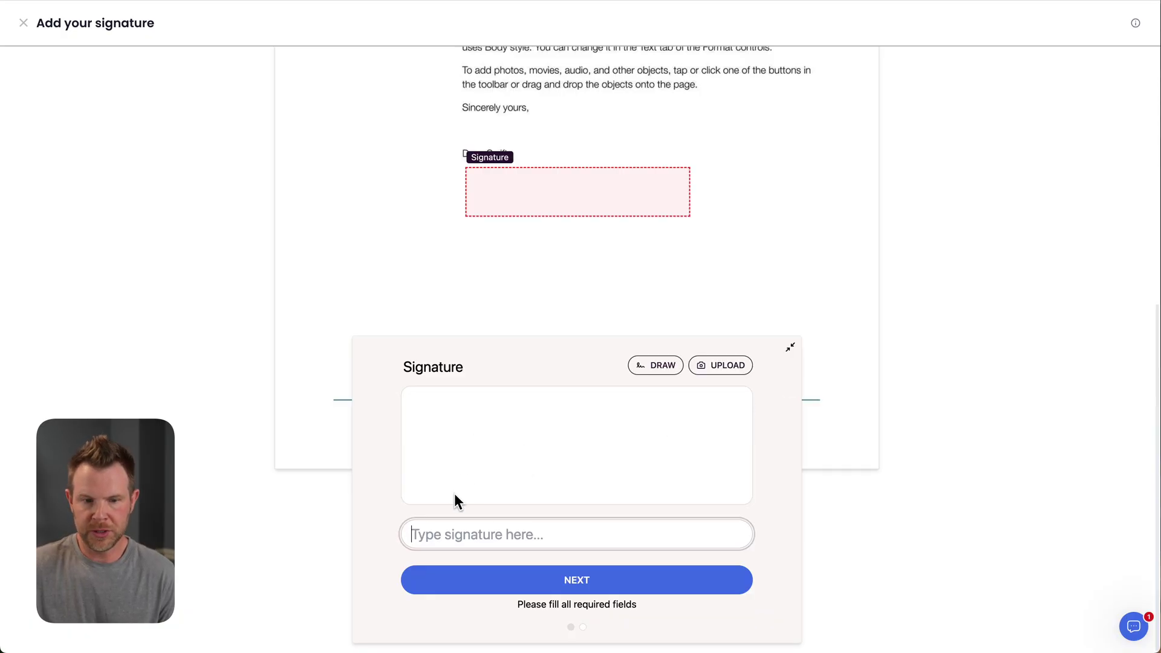